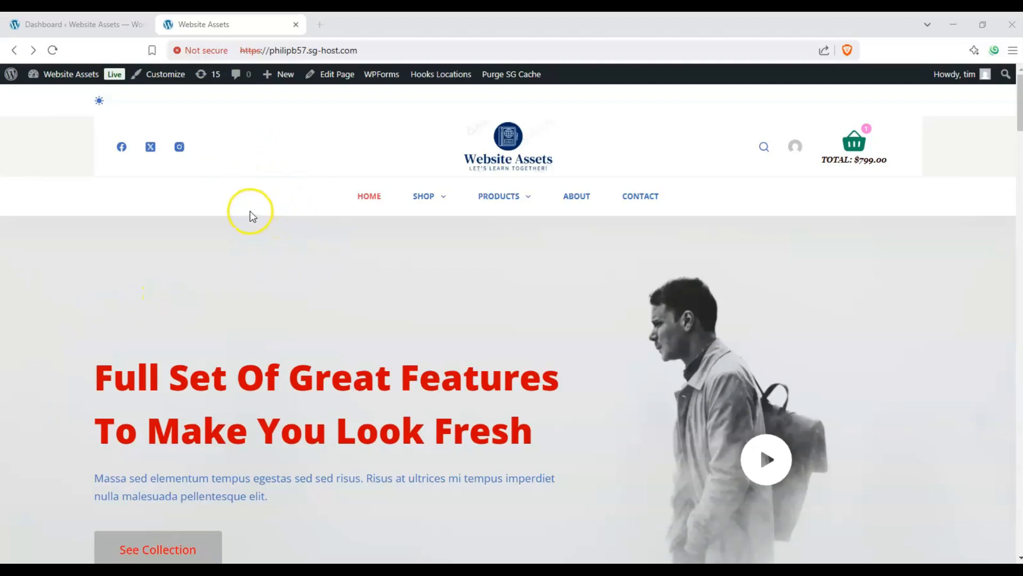
pyautogui.scroll(-1, 237, 220)
pyautogui.scroll(1, 238, 217)
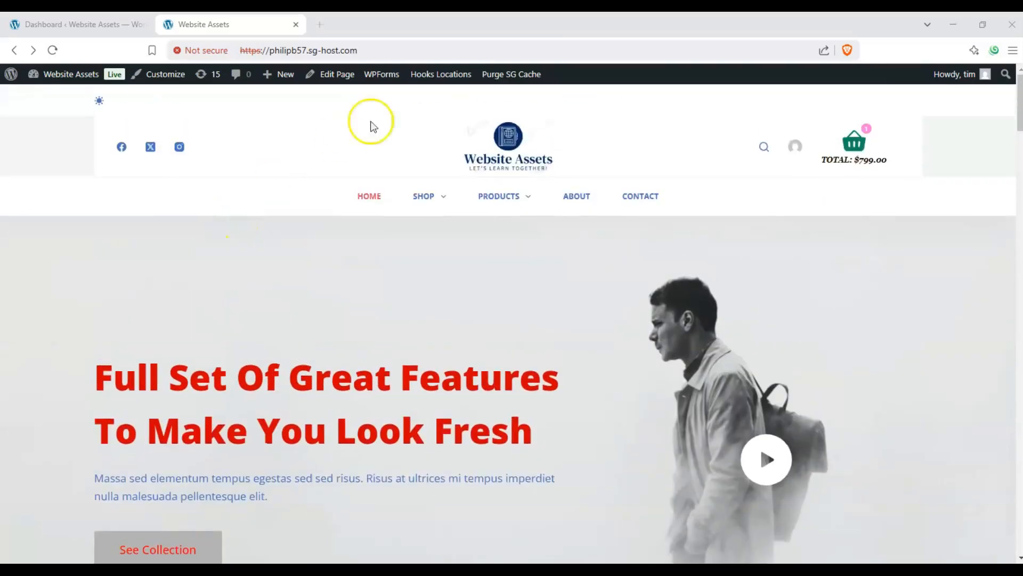
pyautogui.moveTo(266, 76)
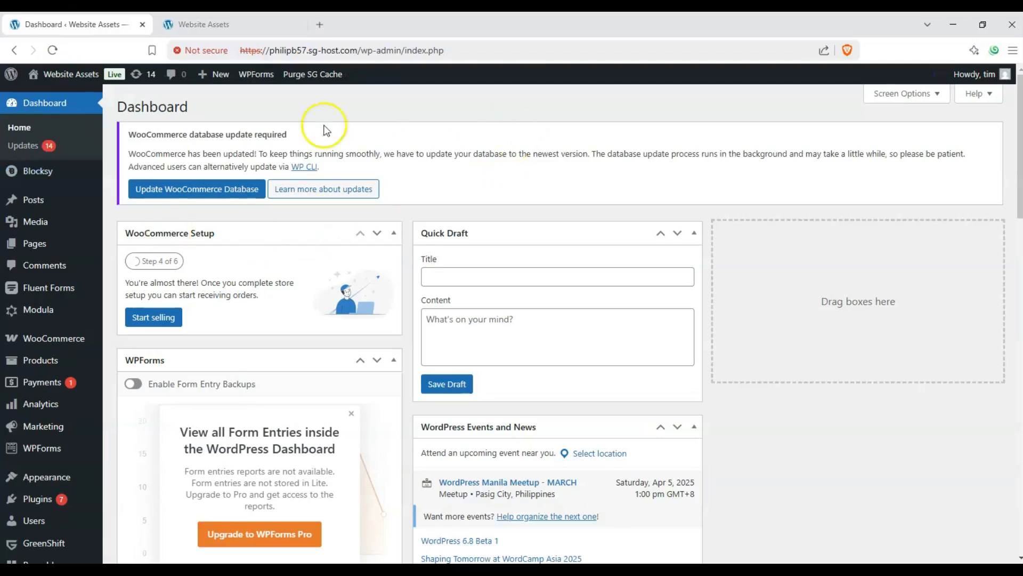
pyautogui.scroll(-3, 428, 240)
pyautogui.scroll(3, 417, 258)
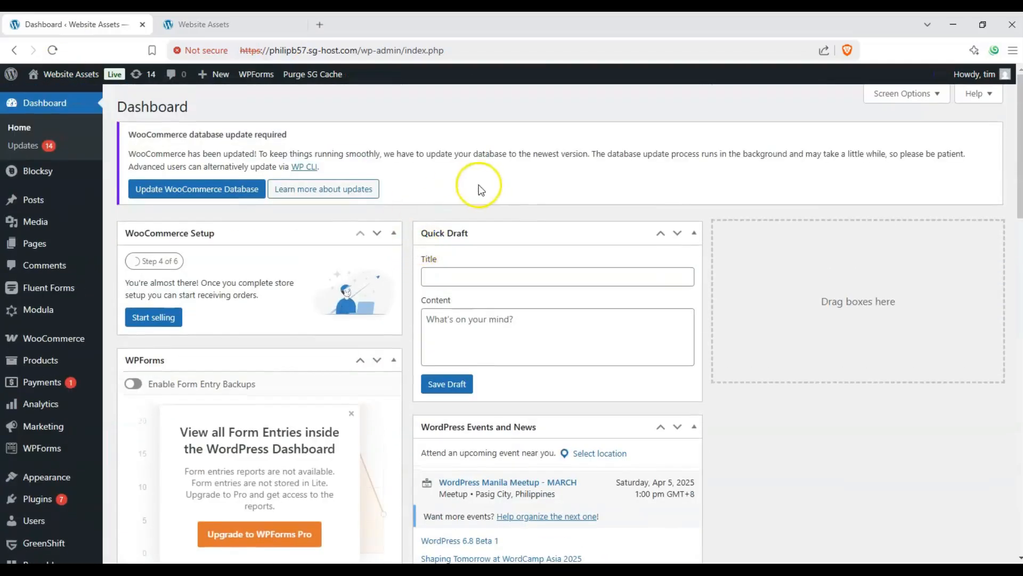
pyautogui.moveTo(191, 105); pyautogui.dragTo(109, 105)
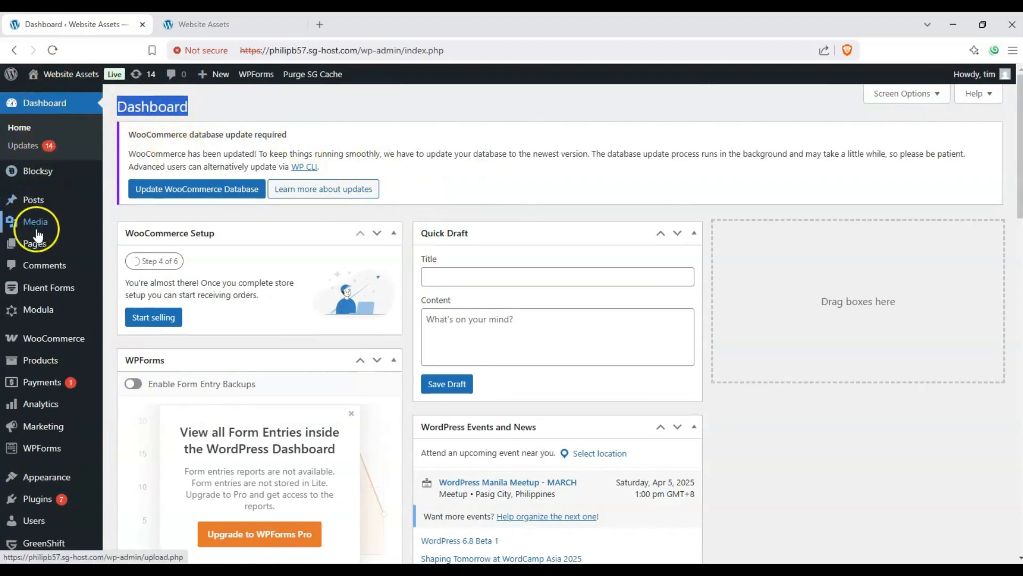
# Create a new page and show the block settings in its editor
pyautogui.moveTo(34, 240)
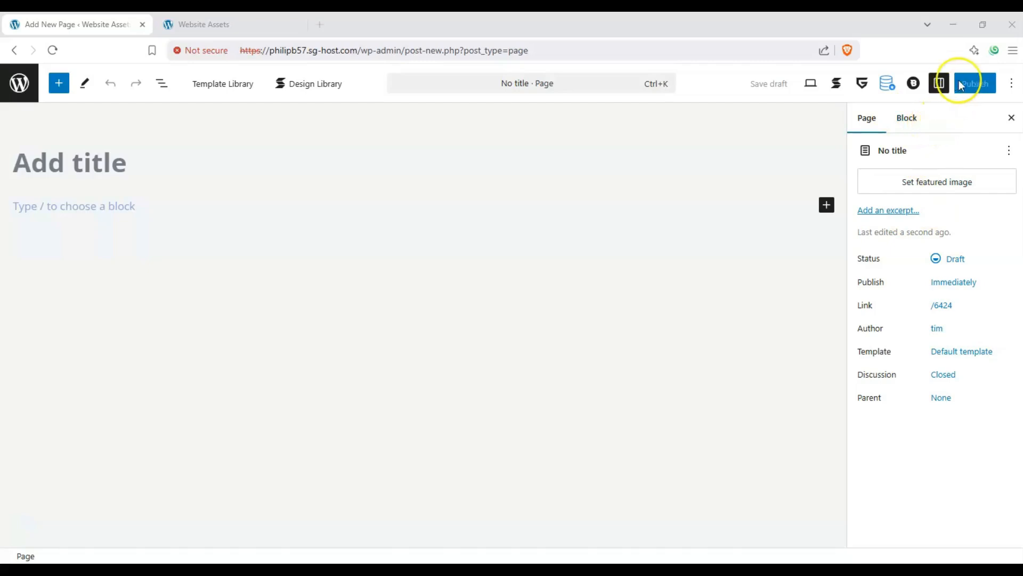
pyautogui.click(940, 84)
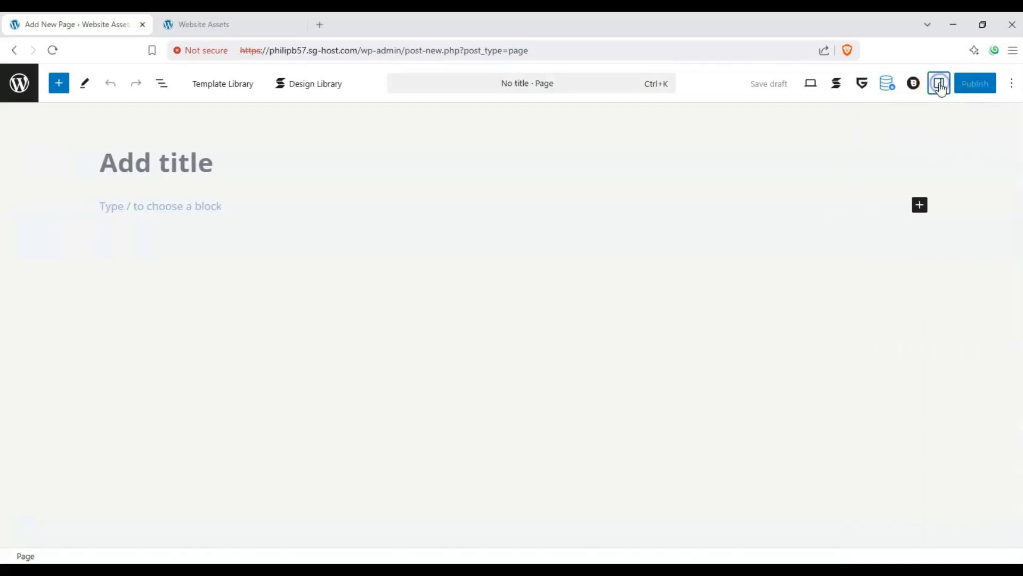
pyautogui.click(939, 84)
pyautogui.click(907, 116)
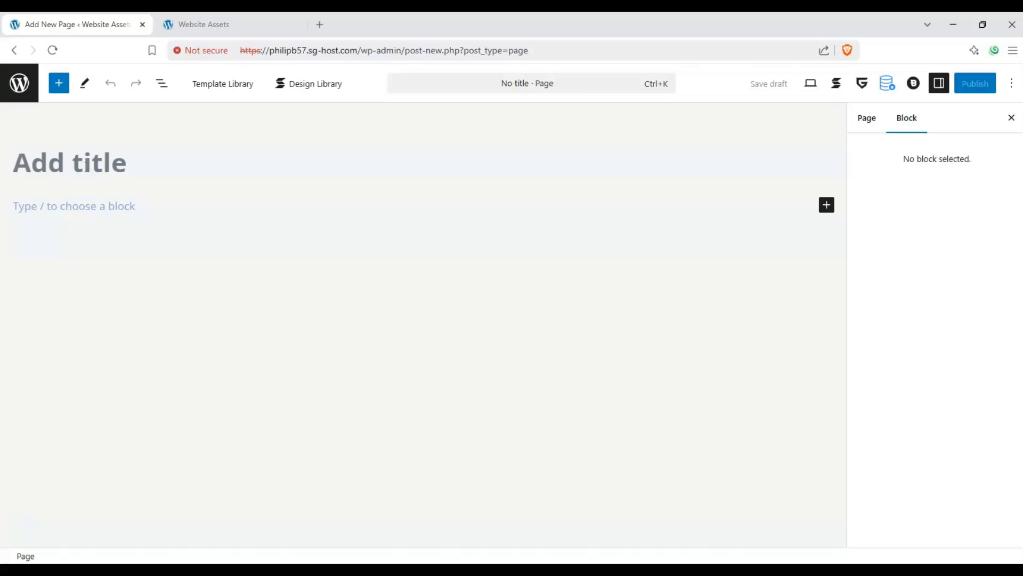
# Title the page "Stackable Social Buttons Test"
pyautogui.write('Stac')
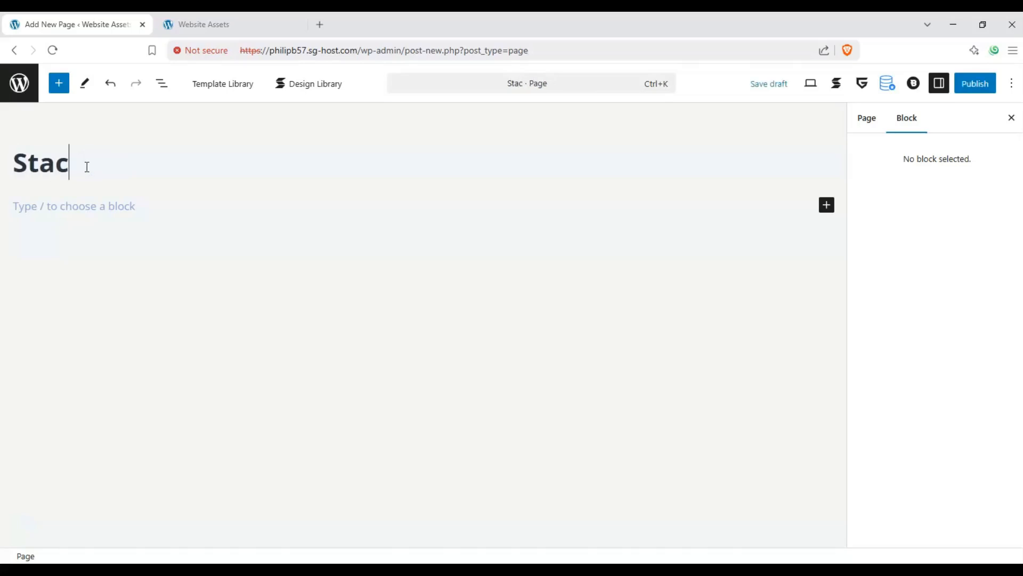
pyautogui.write('kable Social Buttons ')
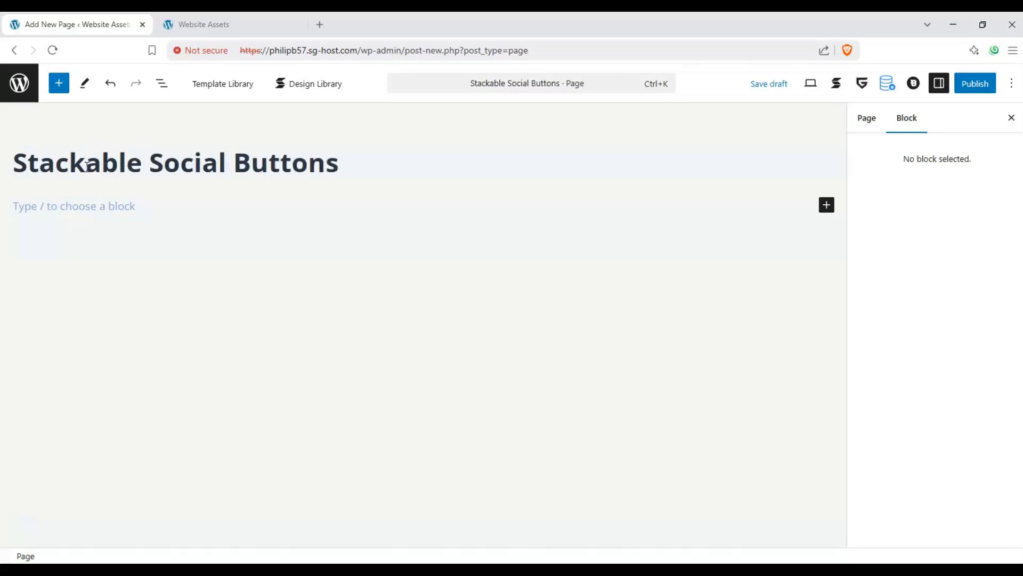
pyautogui.write('Tets')
pyautogui.press('BackSpace')
pyautogui.press('BackSpace')
pyautogui.write('st')
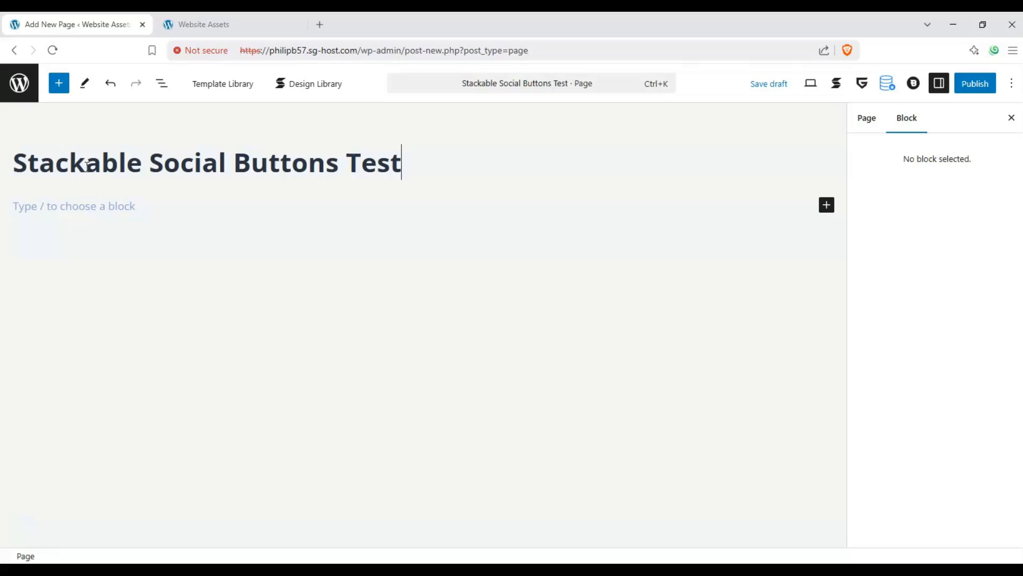
# Insert the Stackable Social Buttons block beneath the page title and close the block inserter
pyautogui.click(61, 230)
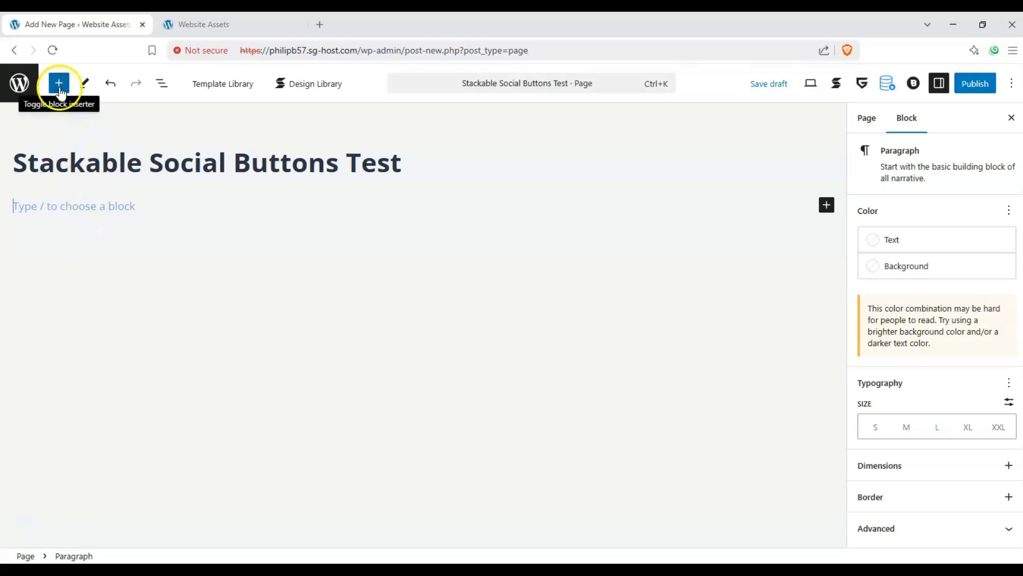
pyautogui.click(59, 83)
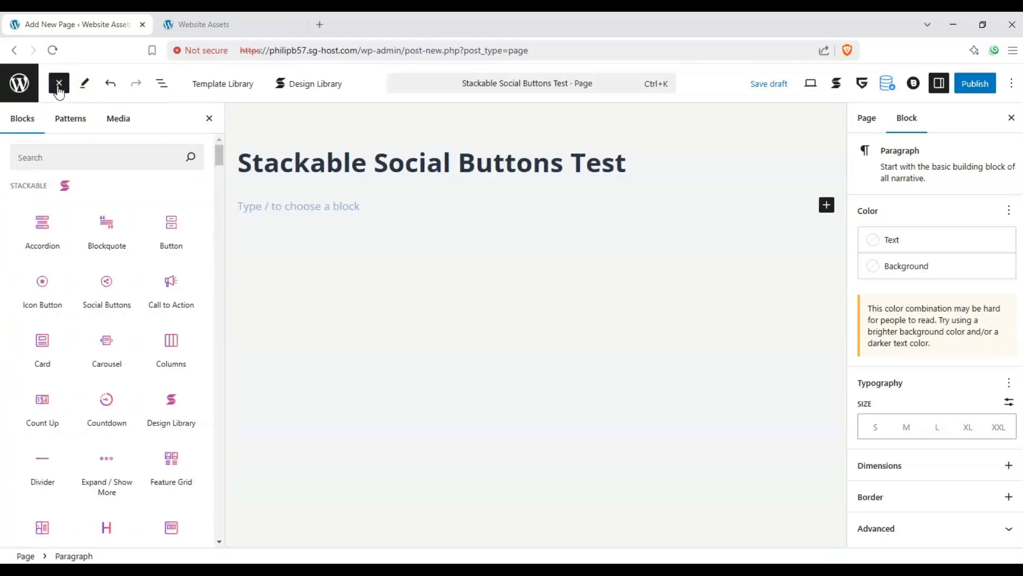
pyautogui.click(63, 159)
pyautogui.moveTo(219, 153)
pyautogui.mouseDown()
pyautogui.moveTo(219, 167)
pyautogui.moveTo(219, 144)
pyautogui.mouseUp()
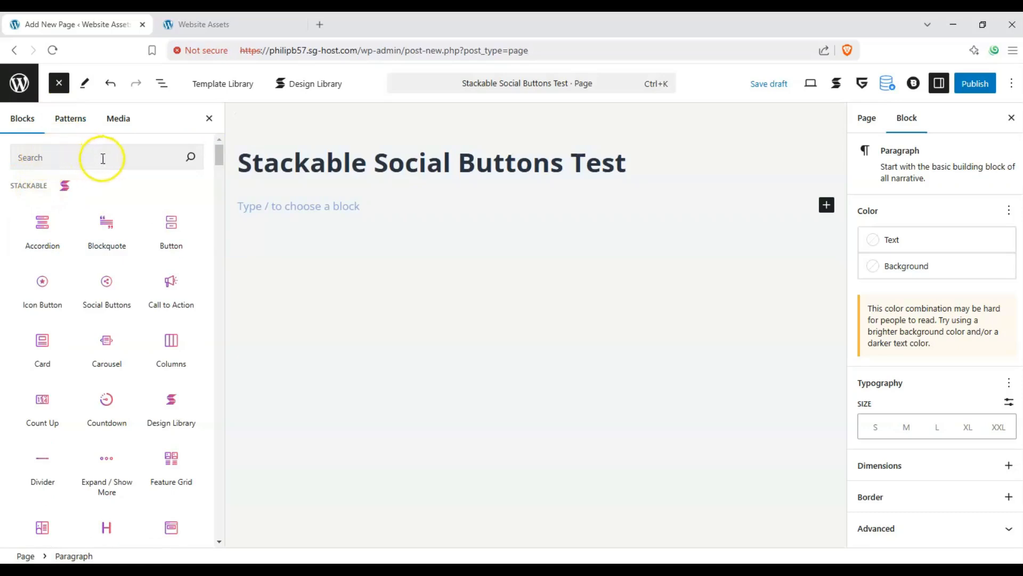
pyautogui.moveTo(106, 285)
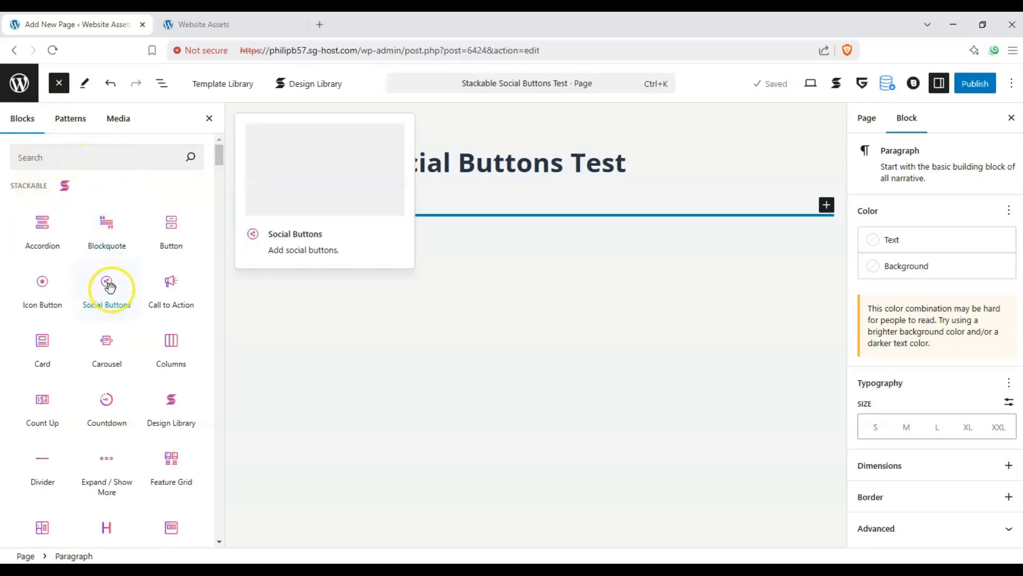
pyautogui.click(107, 284)
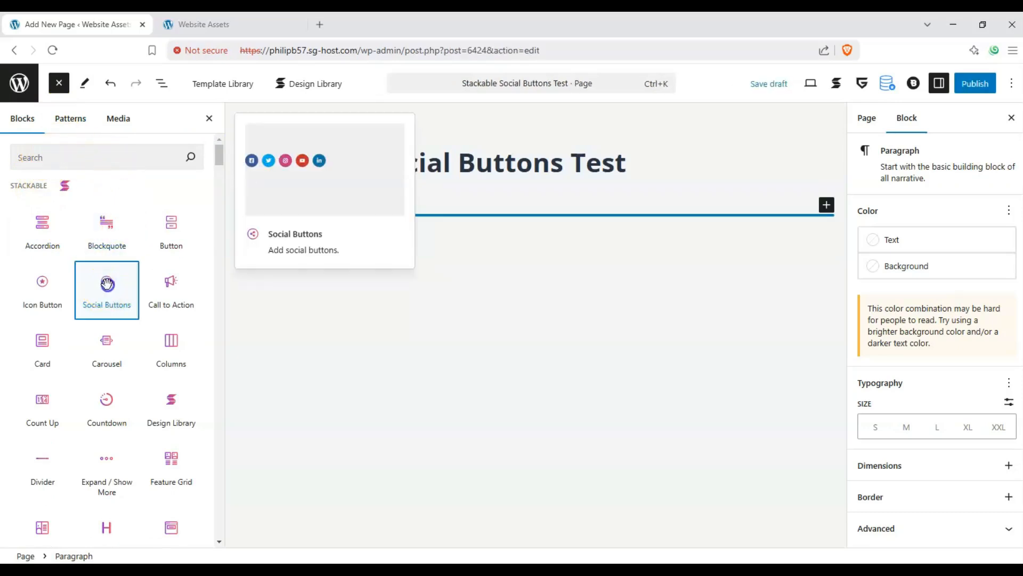
pyautogui.moveTo(107, 284); pyautogui.dragTo(302, 215)
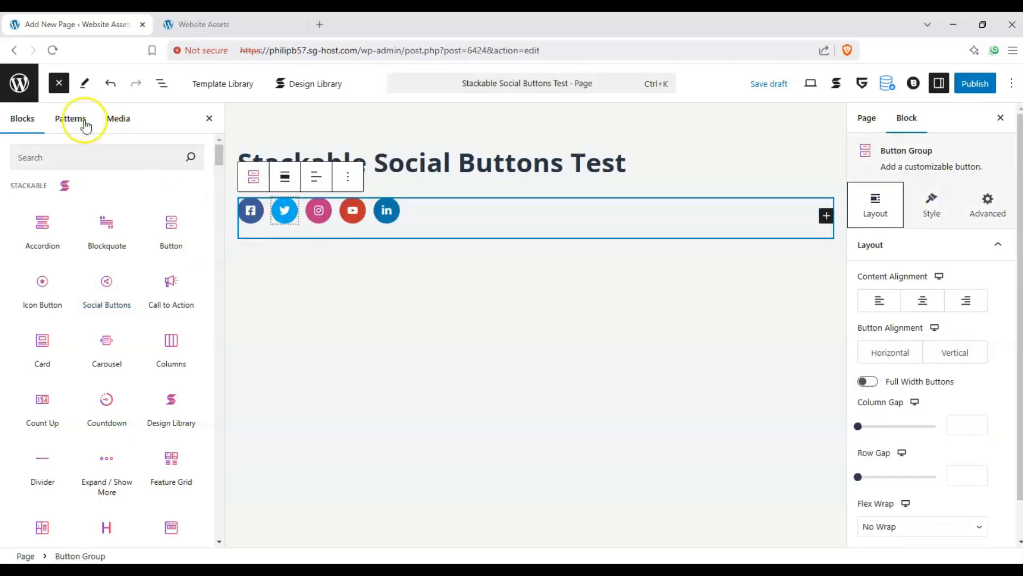
pyautogui.click(59, 85)
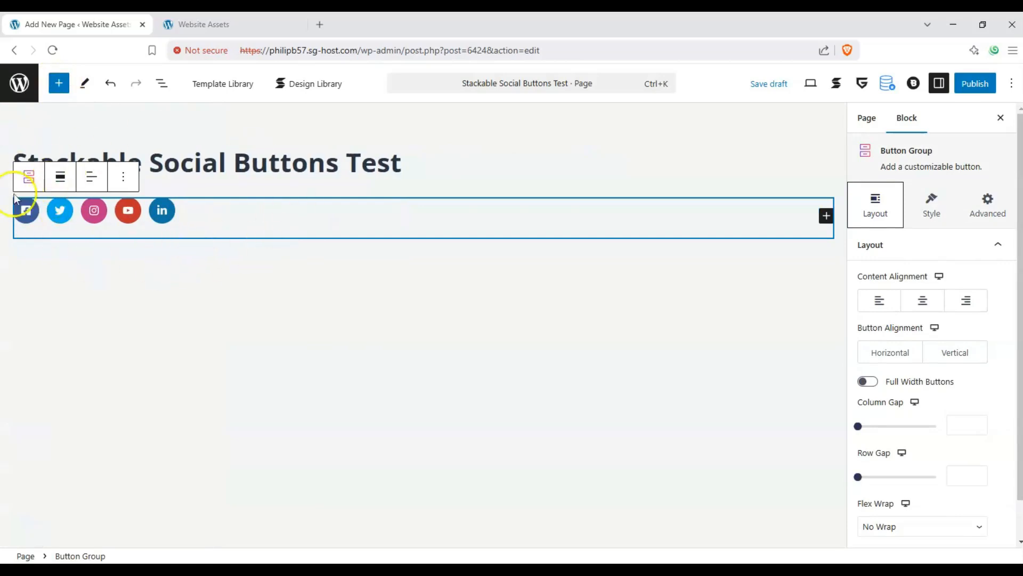
# Select the social button group and try left and right content alignment before centering it
pyautogui.click(237, 395)
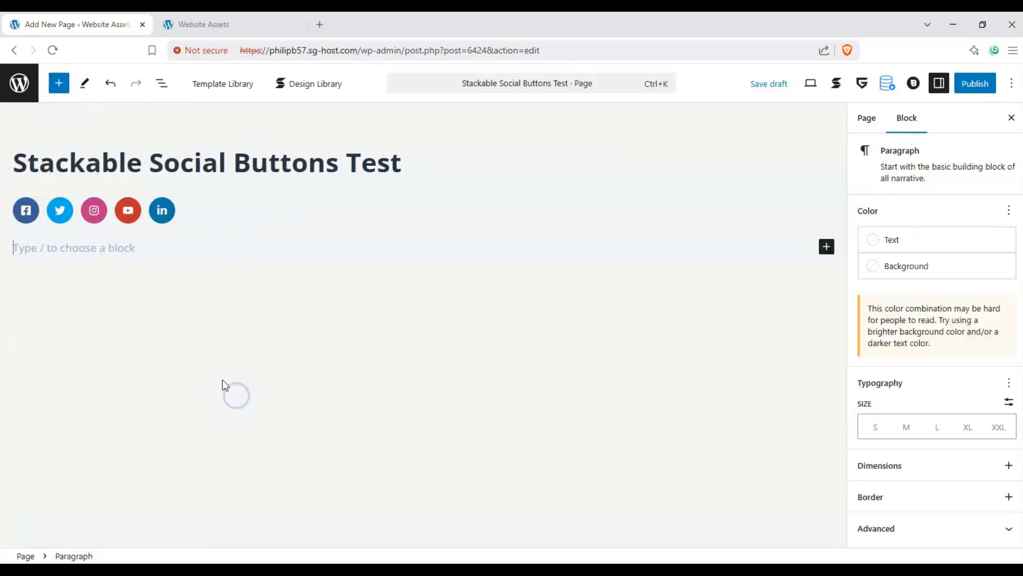
pyautogui.click(216, 212)
pyautogui.click(21, 182)
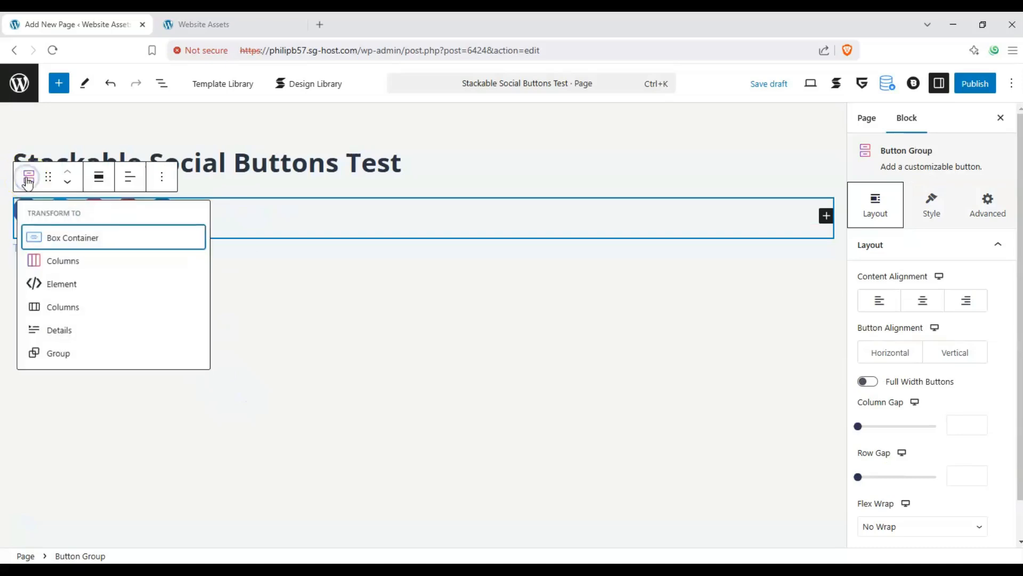
pyautogui.click(24, 180)
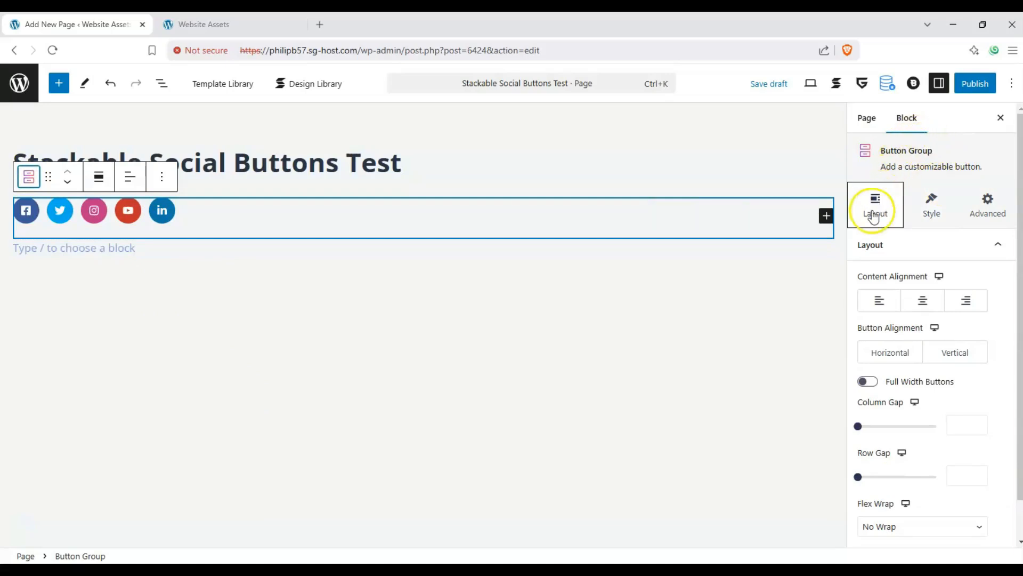
pyautogui.click(923, 300)
pyautogui.click(879, 300)
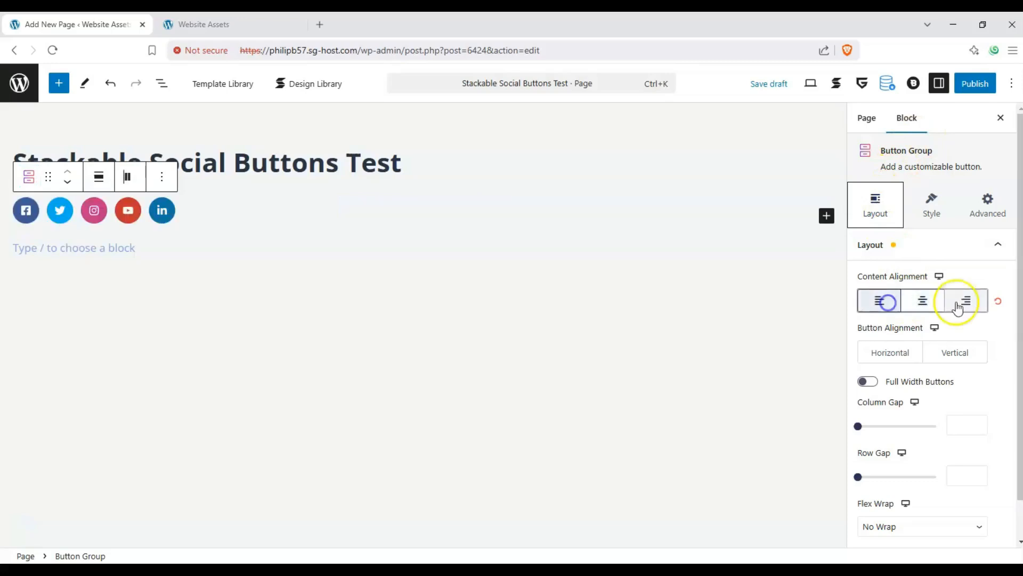
pyautogui.click(966, 300)
pyautogui.click(930, 306)
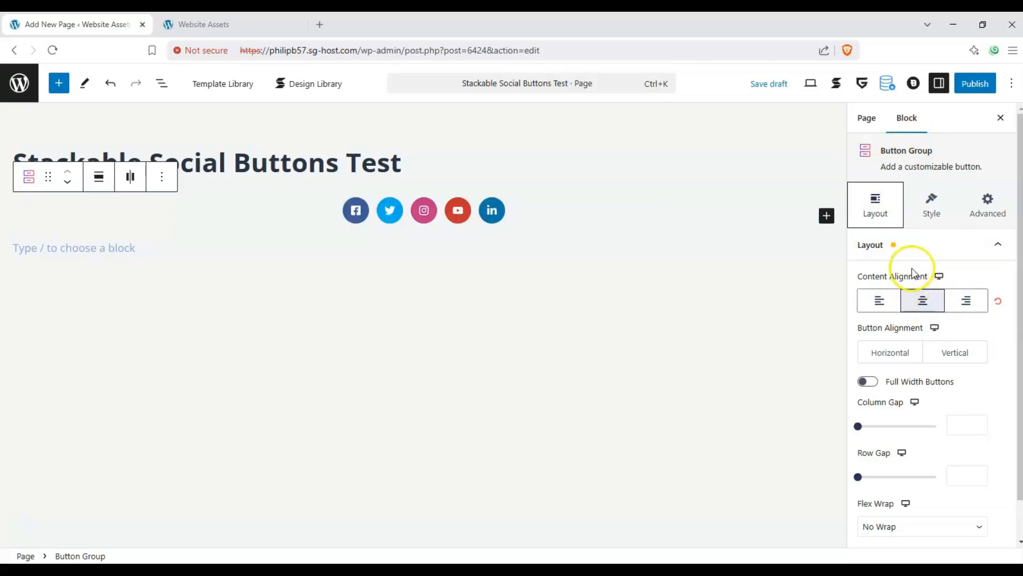
# Try vertical alignment for the social buttons and set their button alignment to Horizontal
pyautogui.click(912, 352)
pyautogui.click(937, 354)
pyautogui.click(902, 353)
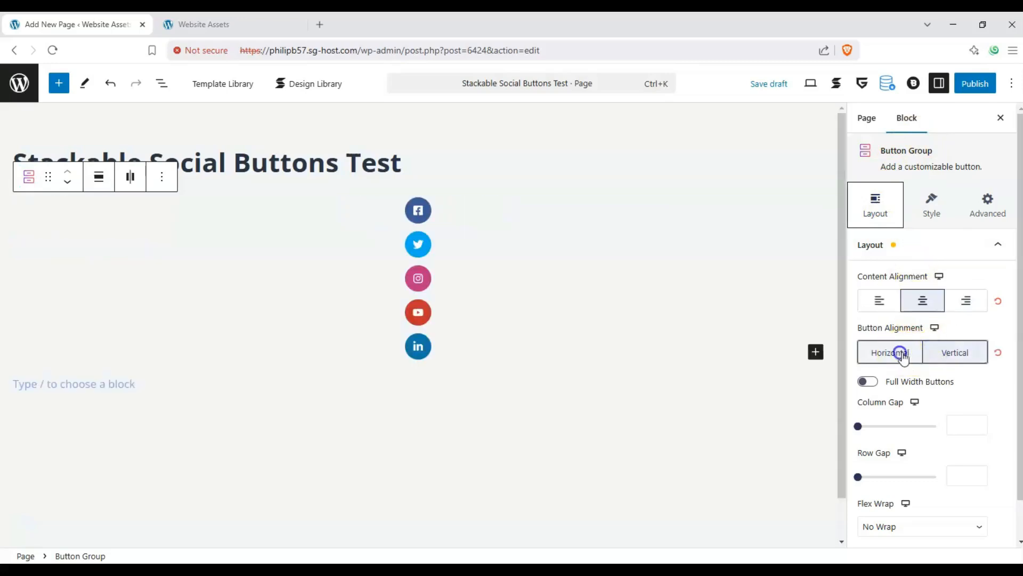
pyautogui.click(941, 353)
pyautogui.click(891, 353)
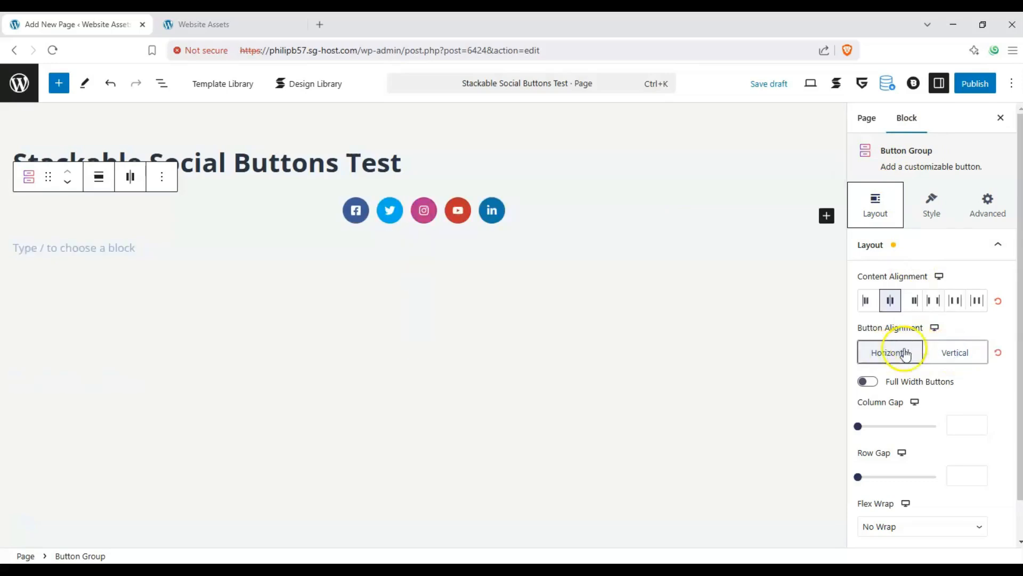
# Try full width buttons with vertical alignment, returning to horizontal with full width turned off
pyautogui.click(868, 383)
pyautogui.click(955, 351)
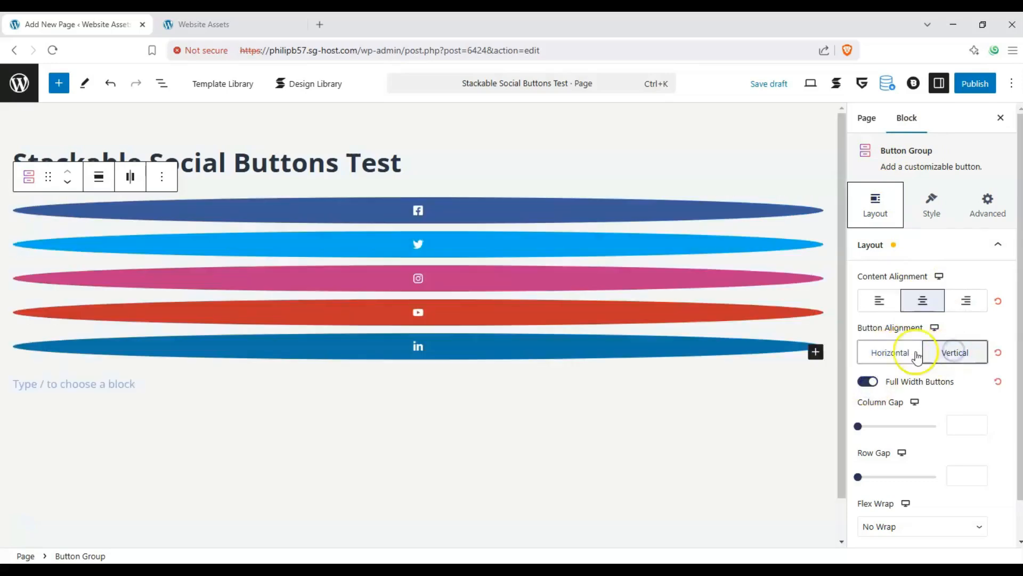
pyautogui.click(894, 351)
pyautogui.click(867, 382)
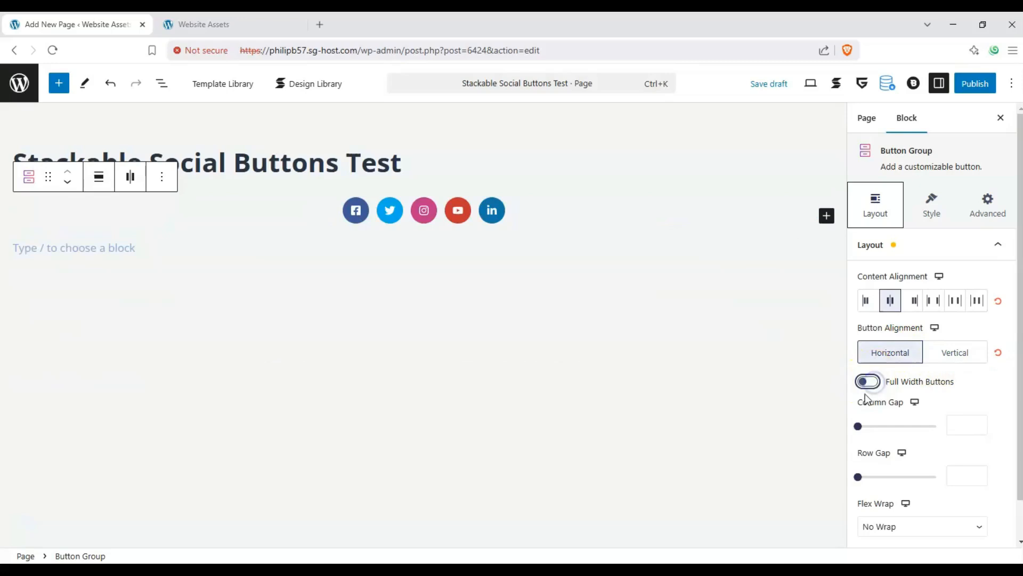
# Set the button group's column gap to 38 and row gap to 29, previewing vertical alignment before returning to horizontal
pyautogui.moveTo(858, 426); pyautogui.dragTo(918, 426)
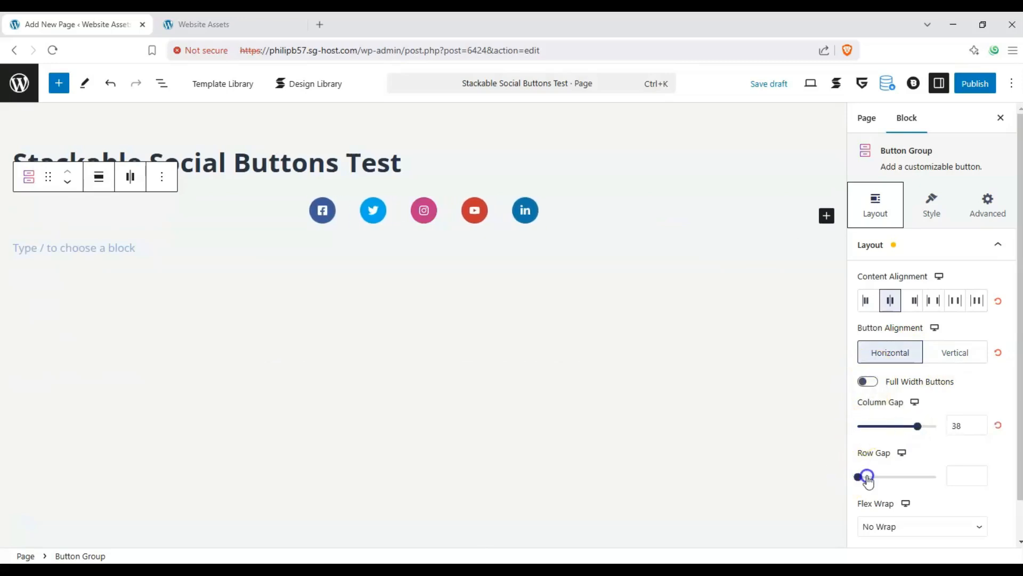
pyautogui.moveTo(859, 476); pyautogui.dragTo(903, 474)
pyautogui.click(954, 362)
pyautogui.click(891, 357)
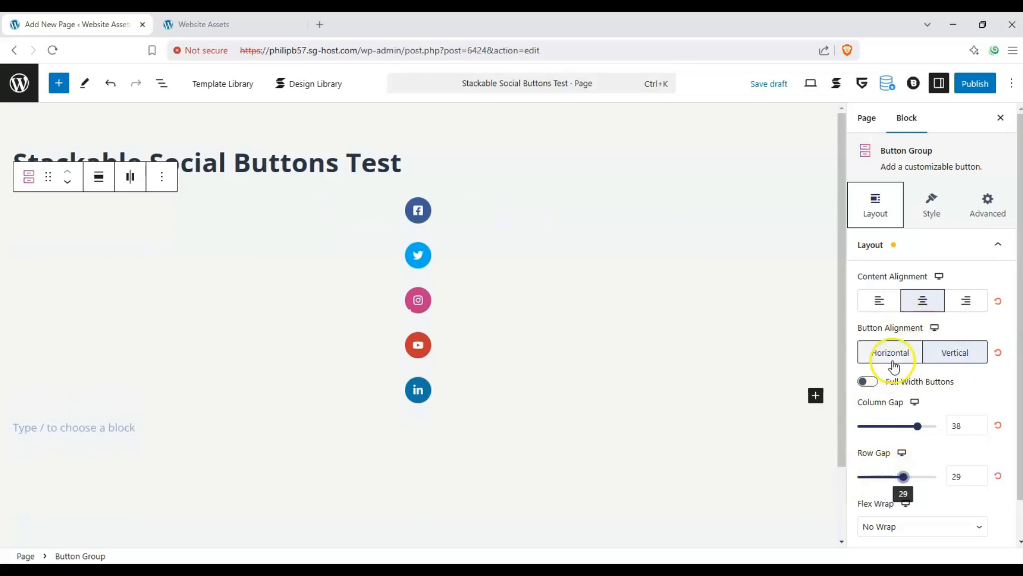
# Try the Wrap option for the button group's flex wrap and return it to No Wrap
pyautogui.scroll(-1, 885, 368)
pyautogui.click(939, 484)
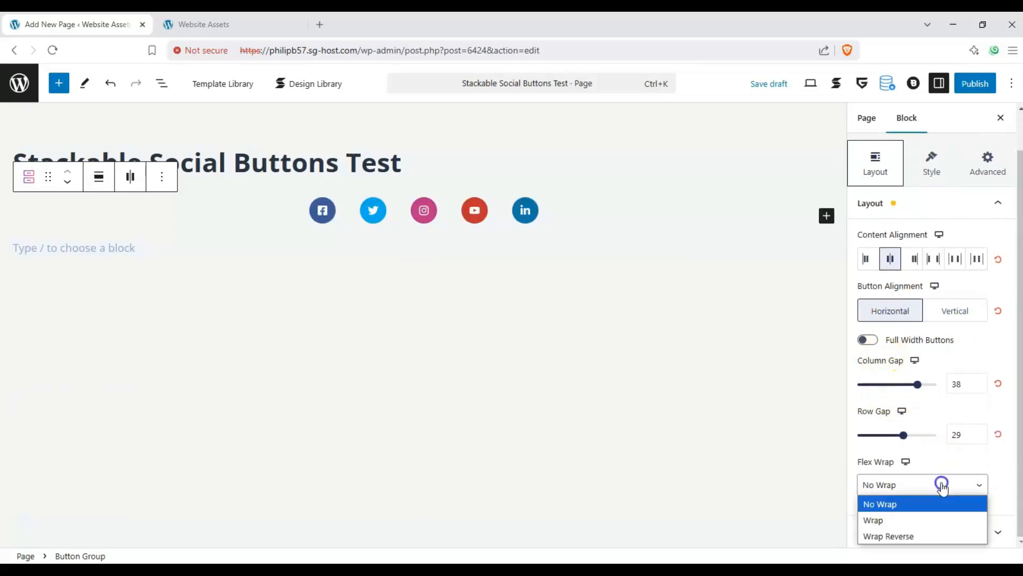
pyautogui.click(917, 515)
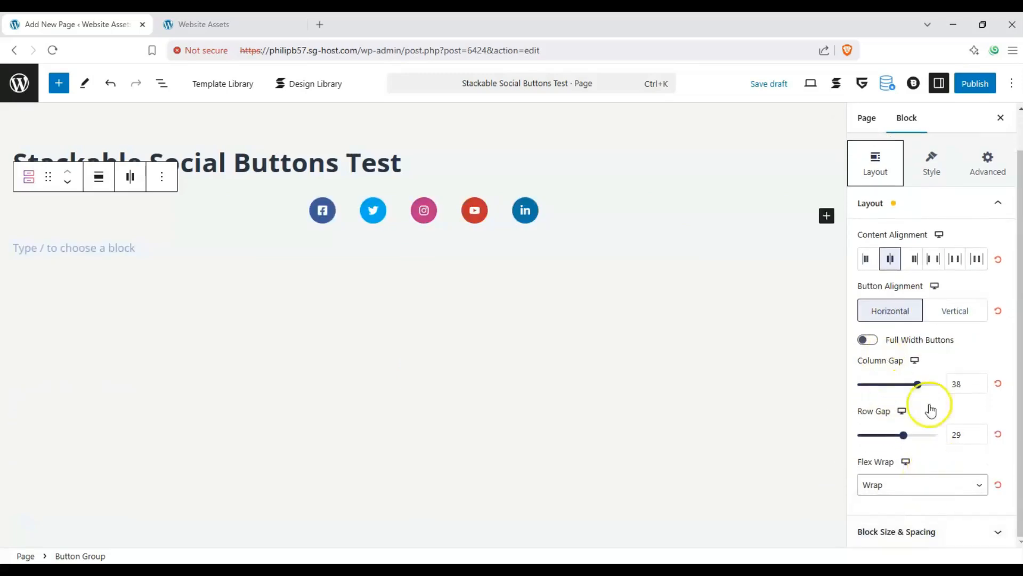
pyautogui.click(914, 485)
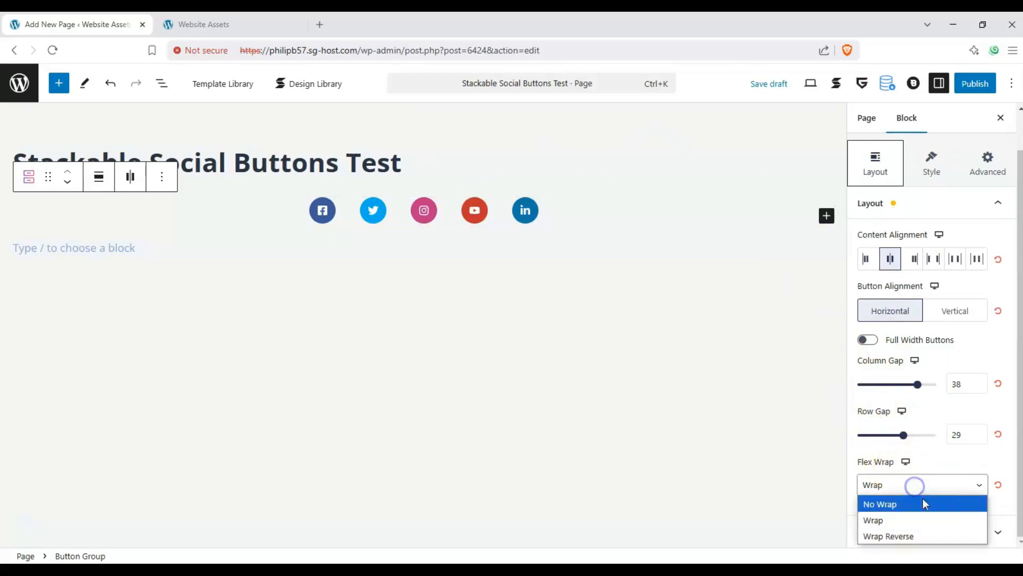
pyautogui.click(982, 503)
pyautogui.click(961, 532)
pyautogui.scroll(-1, 929, 359)
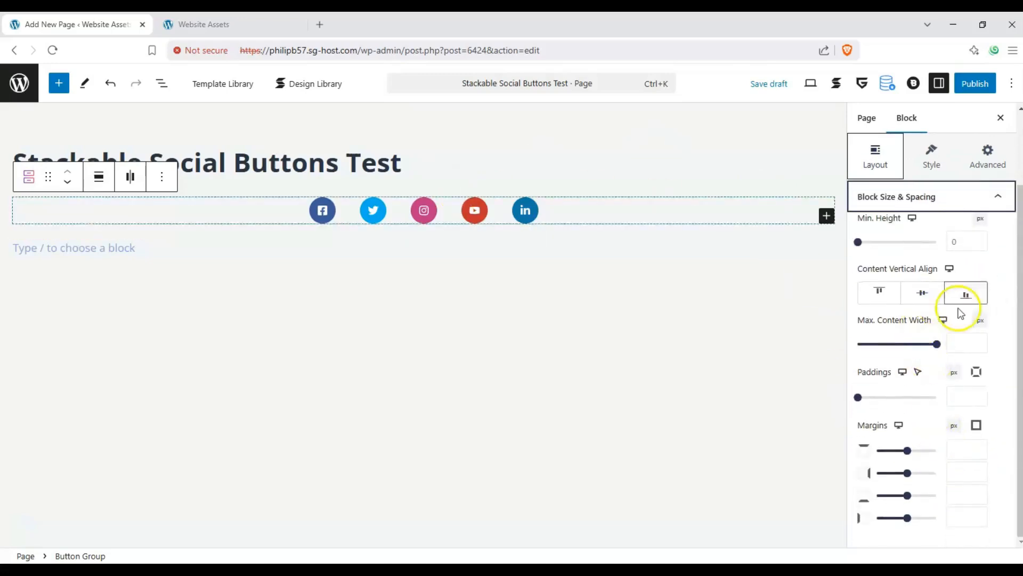
pyautogui.scroll(2, 959, 296)
pyautogui.click(990, 277)
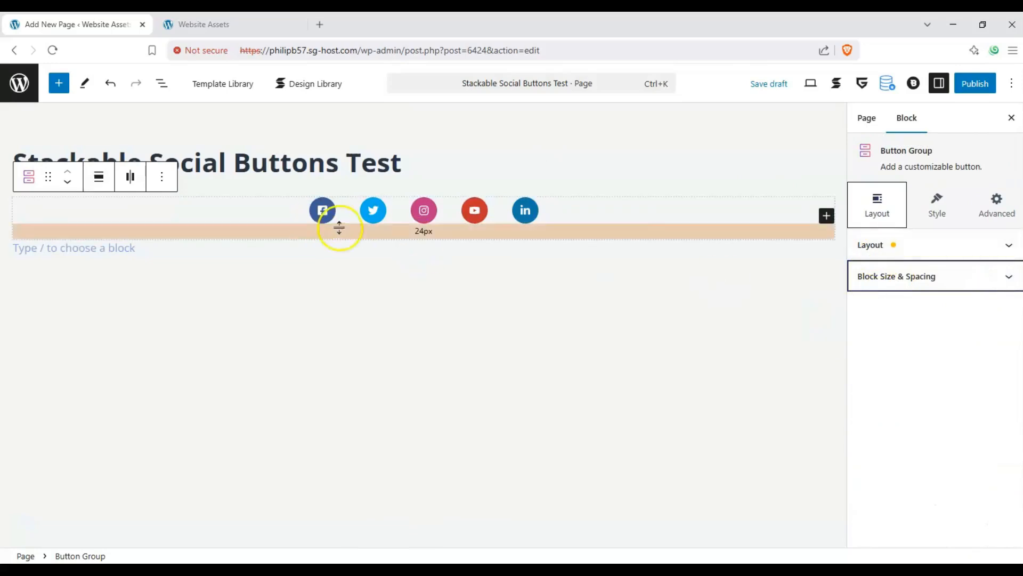
# Enable the button group's background and fill it with the Fabled Sunset gradient
pyautogui.click(945, 210)
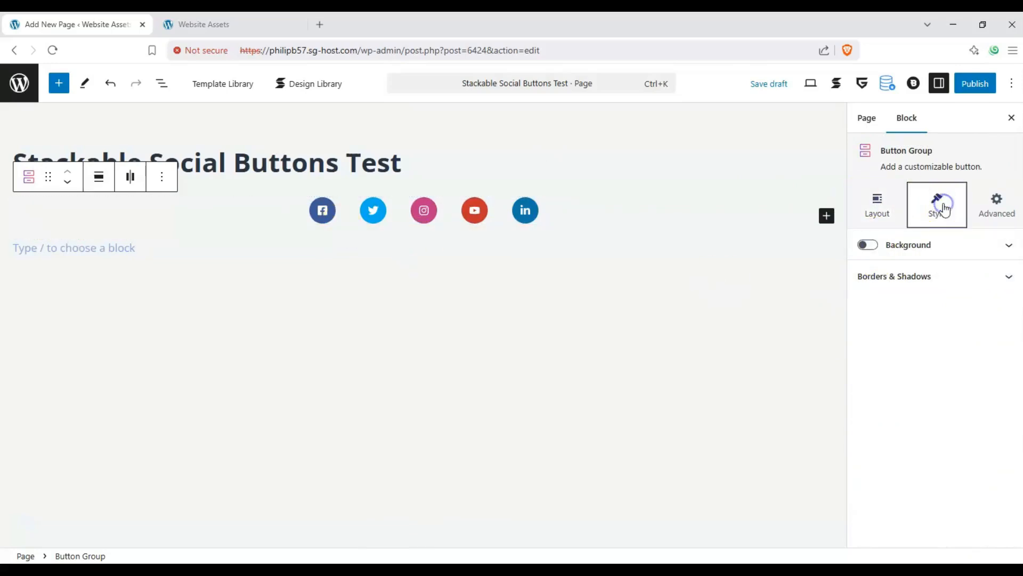
pyautogui.click(869, 245)
pyautogui.click(882, 293)
pyautogui.click(895, 330)
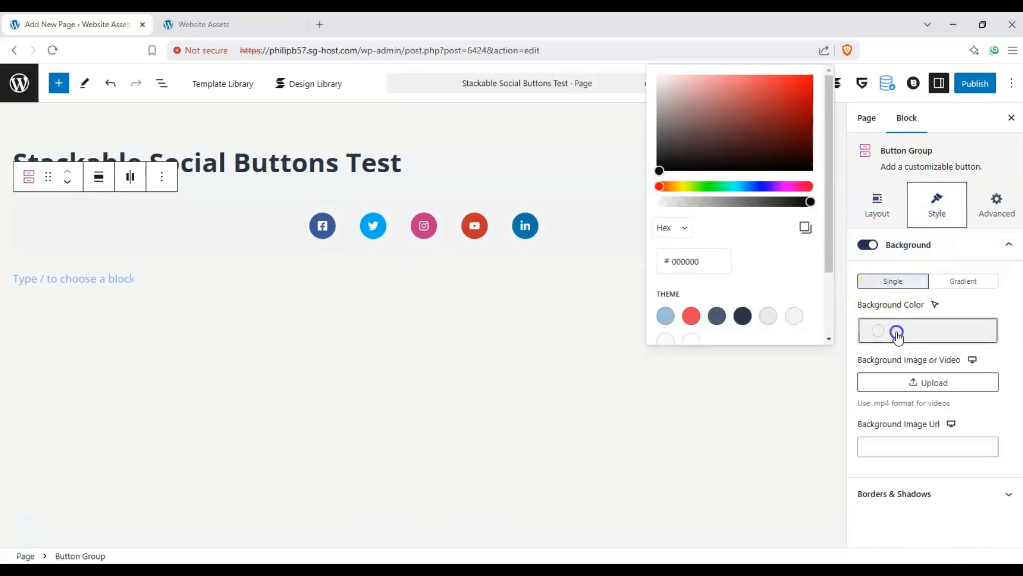
pyautogui.click(956, 283)
pyautogui.click(904, 329)
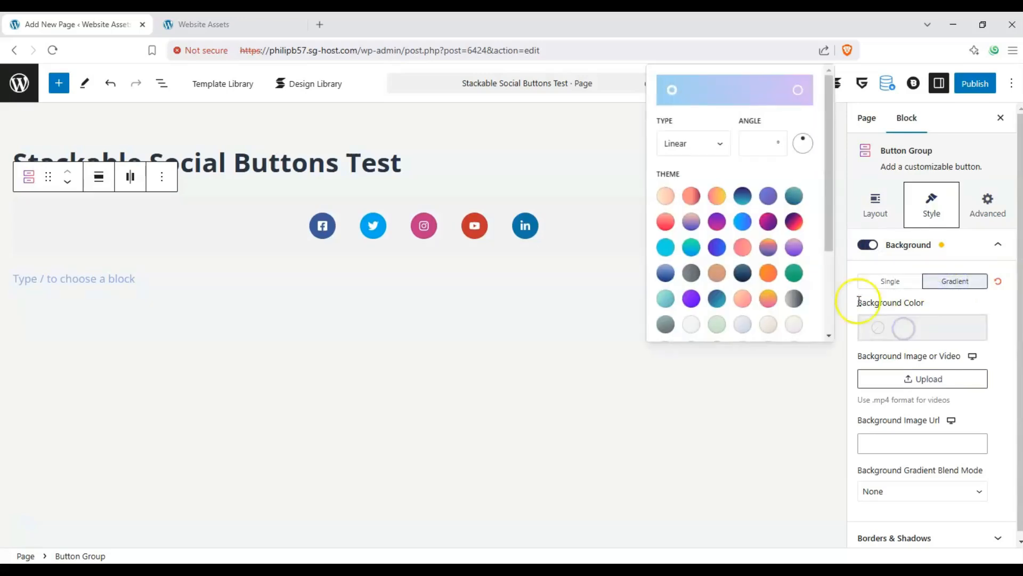
pyautogui.click(794, 222)
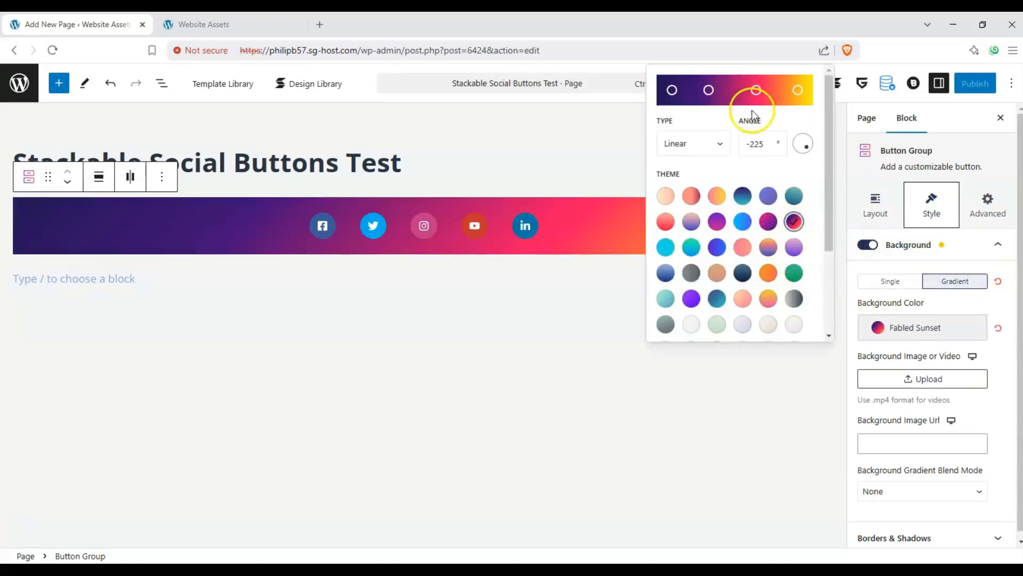
# Move the gradient's pink color stop next to the purple stop and set the linear gradient angle to 169 degrees
pyautogui.moveTo(757, 91); pyautogui.dragTo(712, 107)
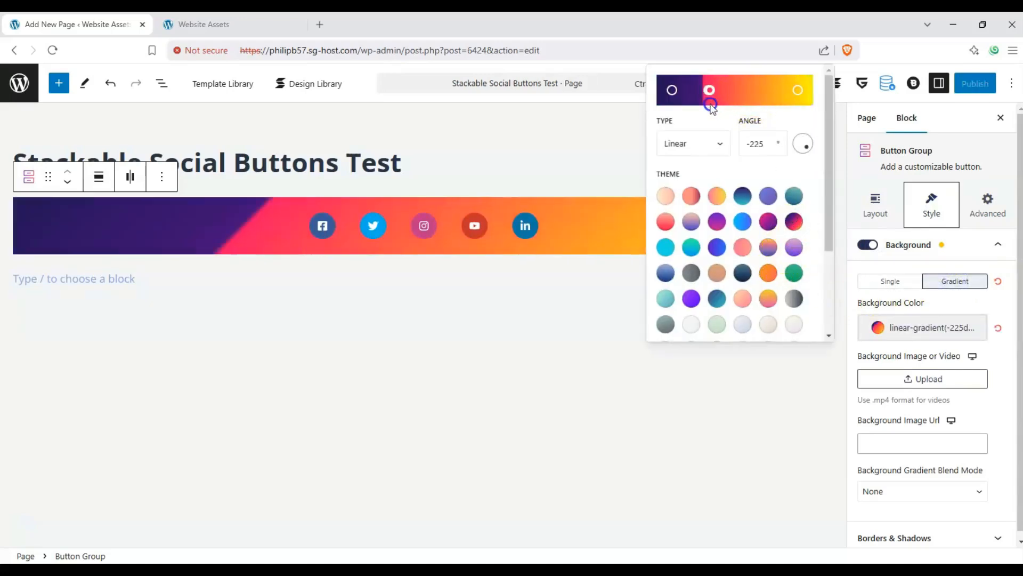
pyautogui.click(802, 146)
pyautogui.moveTo(803, 147); pyautogui.dragTo(805, 151)
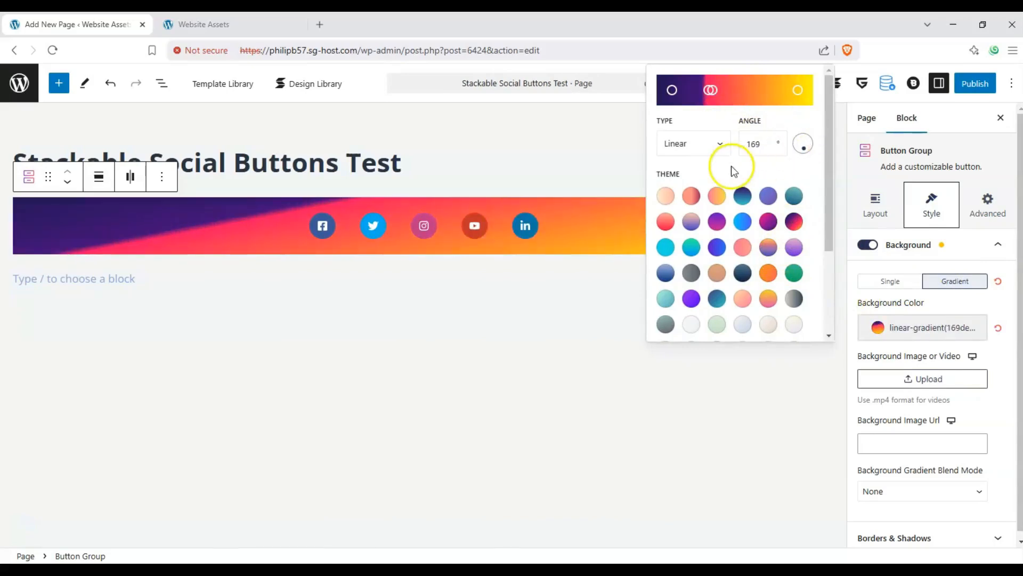
pyautogui.click(720, 144)
pyautogui.click(719, 145)
pyautogui.click(933, 311)
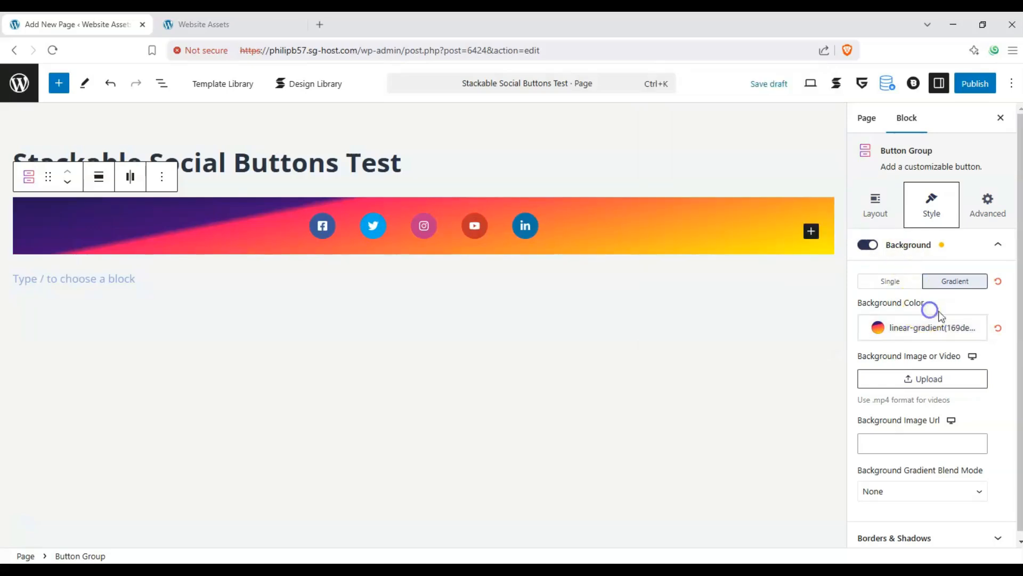
# Set the button group's background gradient blend mode to Hard Light
pyautogui.scroll(-1, 906, 384)
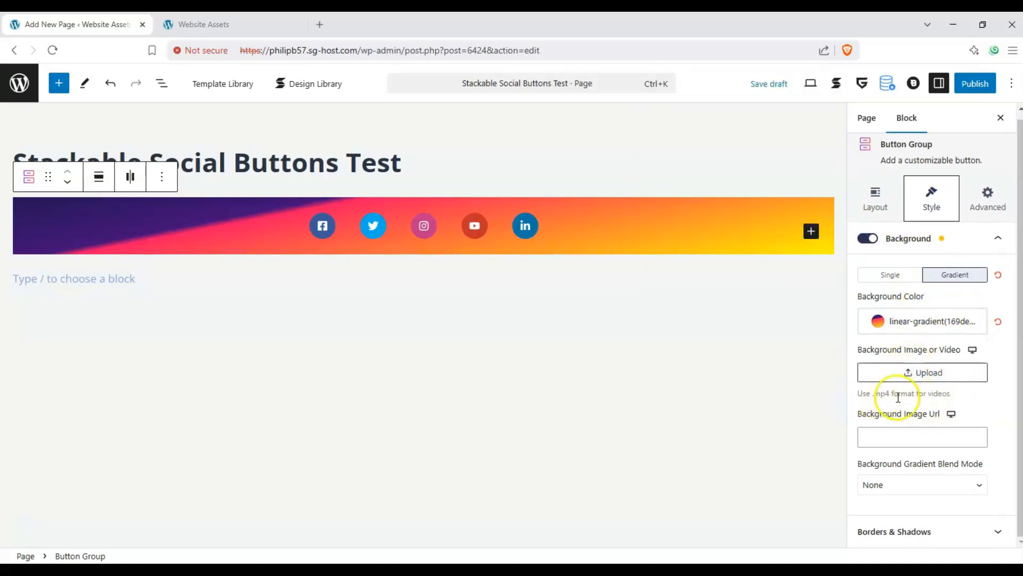
pyautogui.moveTo(860, 392); pyautogui.dragTo(959, 391)
pyautogui.click(960, 391)
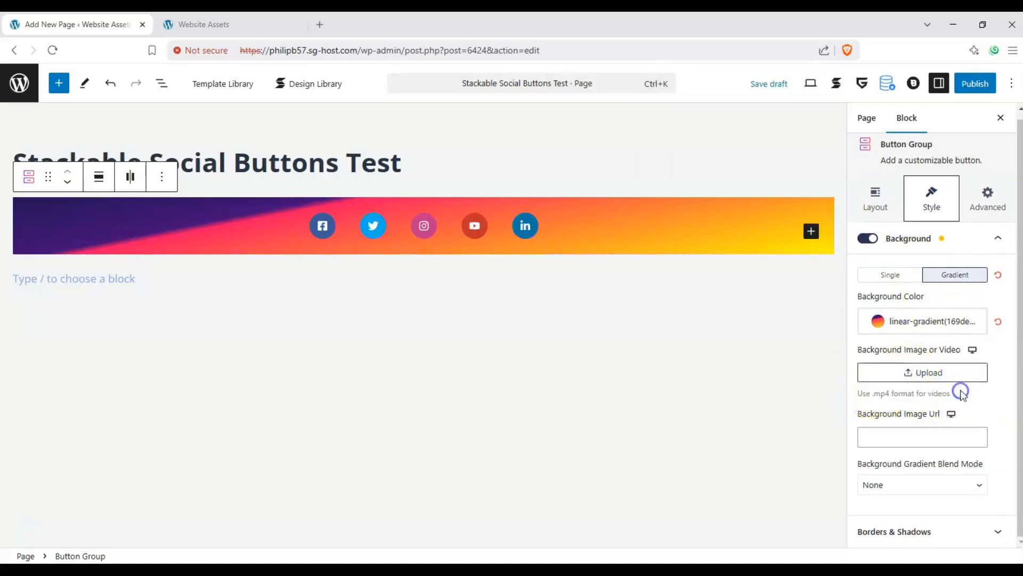
pyautogui.click(987, 487)
pyautogui.click(932, 304)
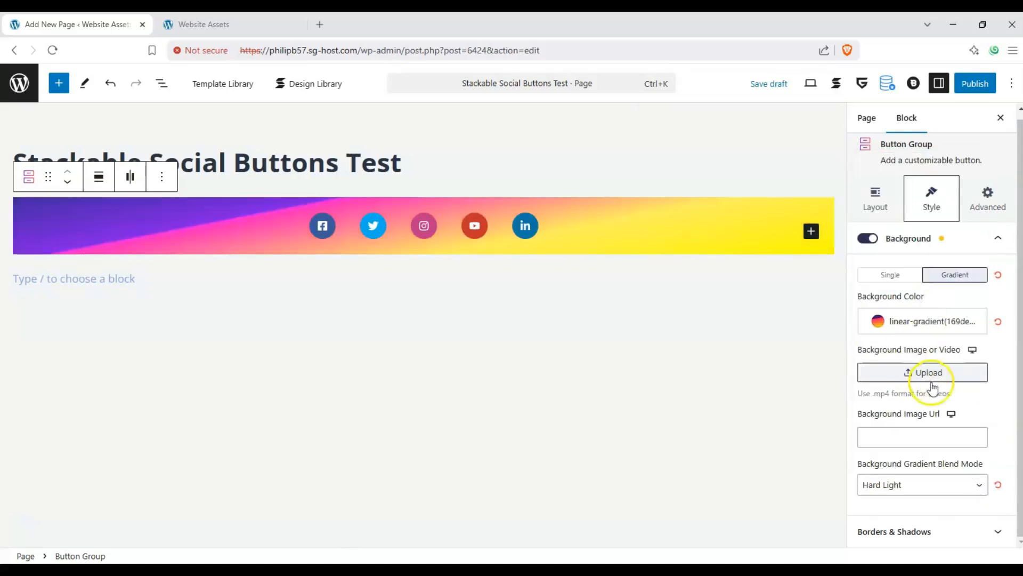
# Give the button group a dotted border of width 2 with border radius 33 and a shadow of 5
pyautogui.click(999, 242)
pyautogui.click(1000, 269)
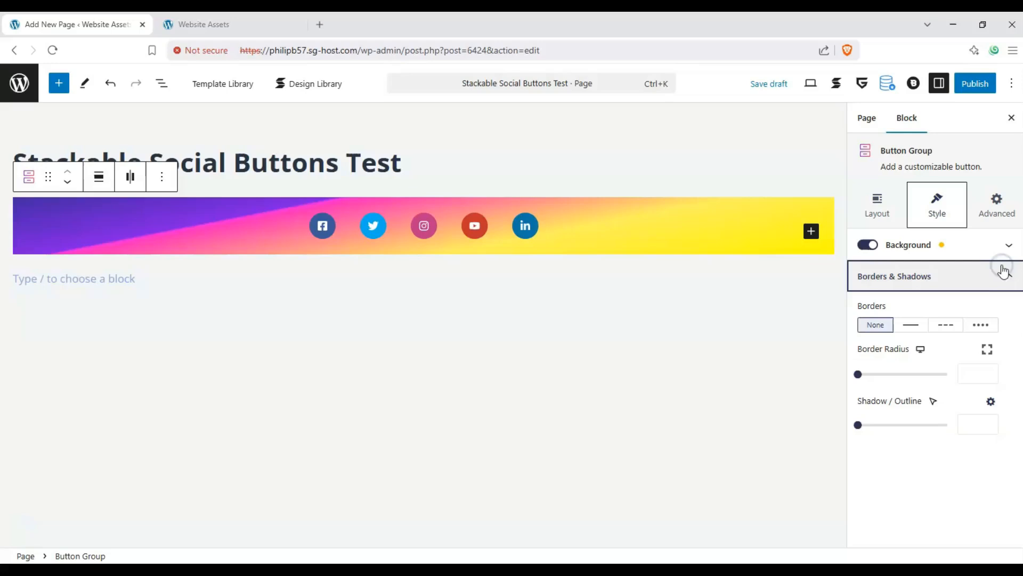
pyautogui.click(985, 329)
pyautogui.moveTo(891, 483); pyautogui.dragTo(900, 482)
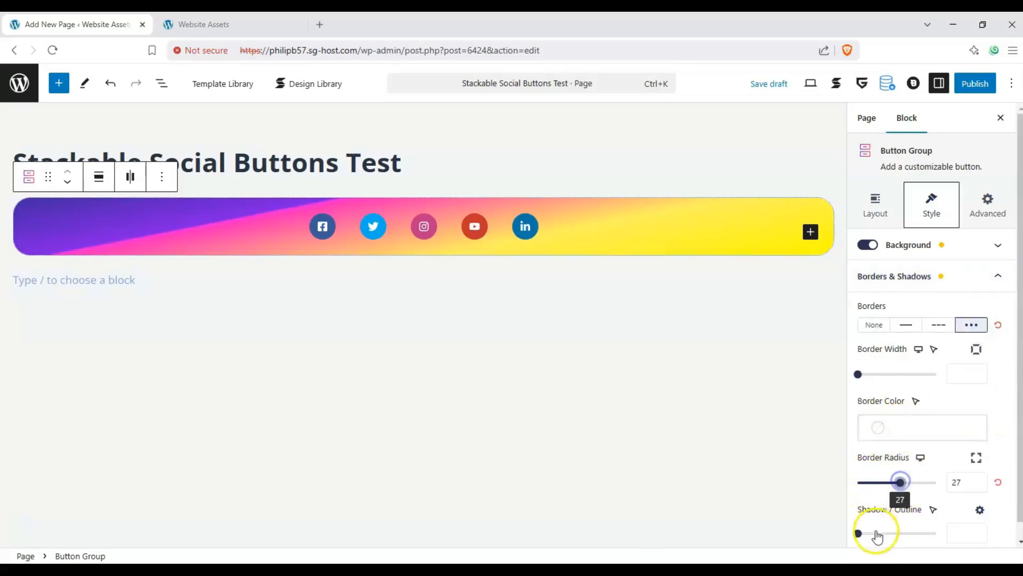
pyautogui.moveTo(877, 533); pyautogui.dragTo(899, 533)
pyautogui.moveTo(900, 482); pyautogui.dragTo(909, 482)
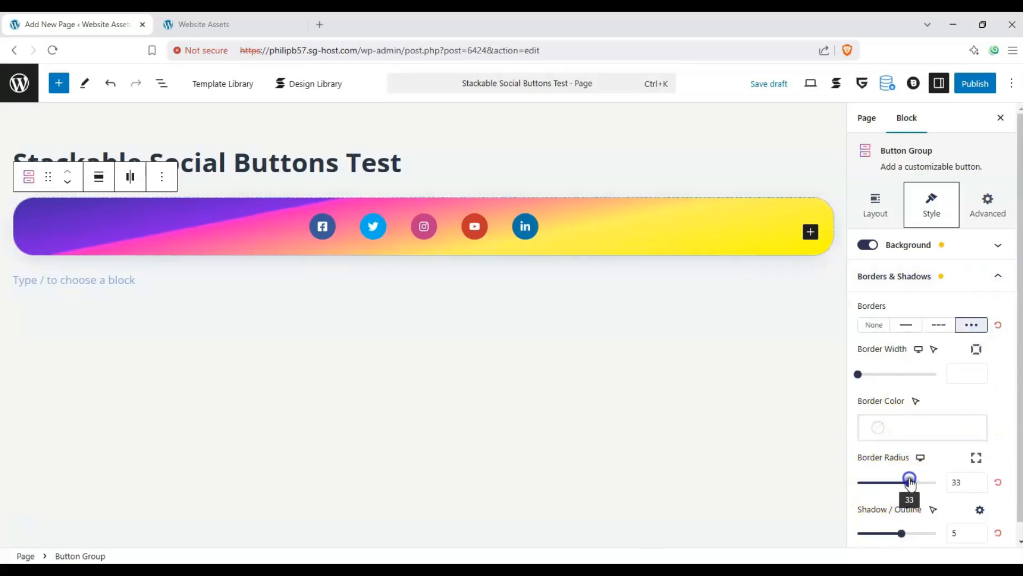
pyautogui.moveTo(859, 374); pyautogui.dragTo(896, 380)
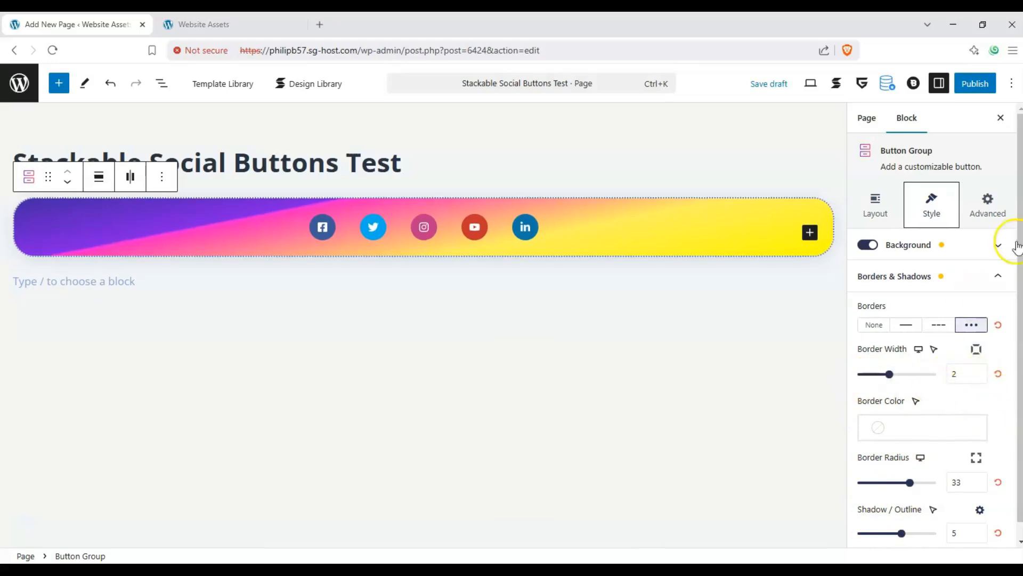
# Examine the button group's advanced options for general, position, custom attributes, responsive visibility, and HTML anchor and CSS classes
pyautogui.click(998, 281)
pyautogui.click(987, 221)
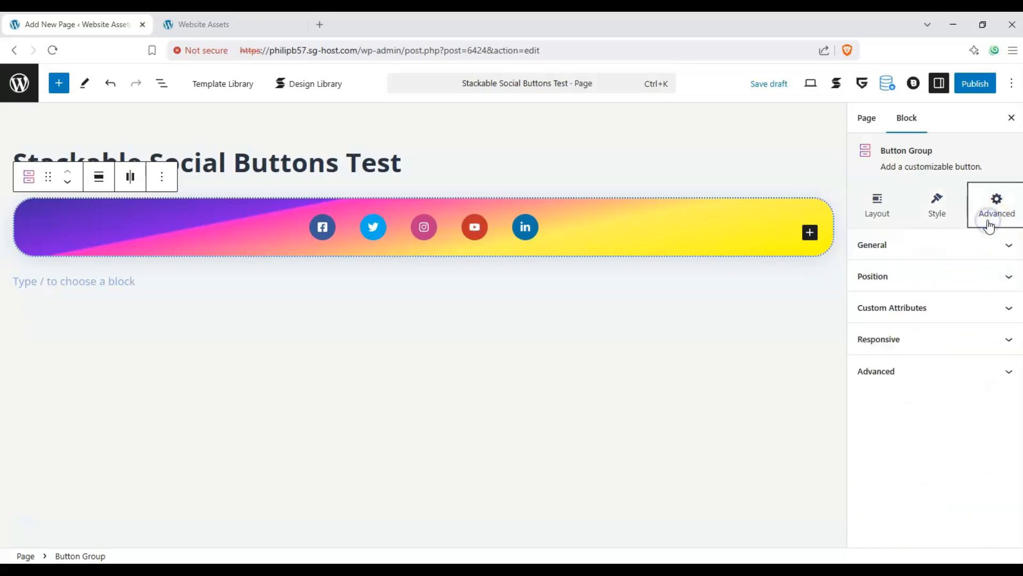
pyautogui.click(989, 246)
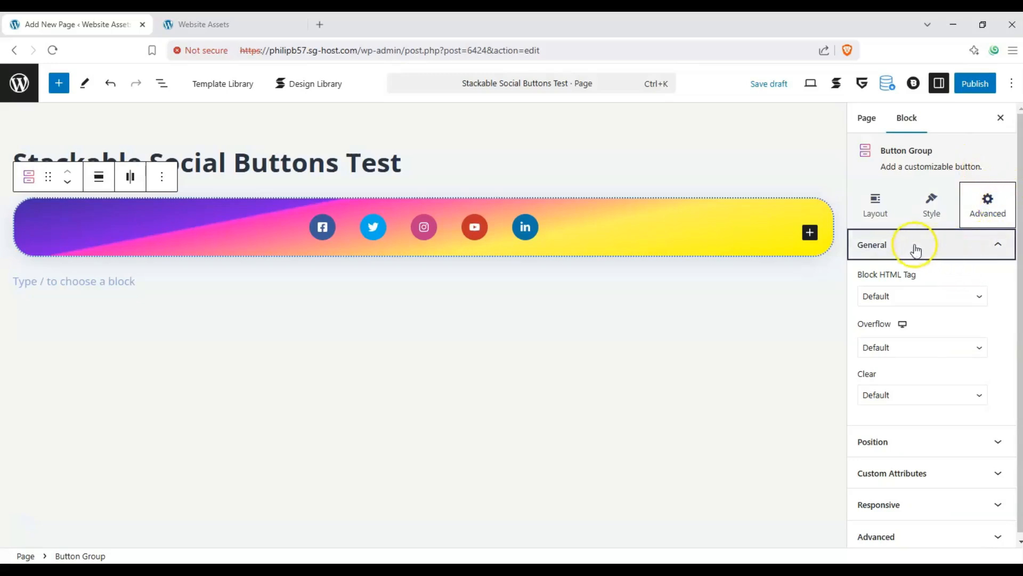
pyautogui.click(977, 249)
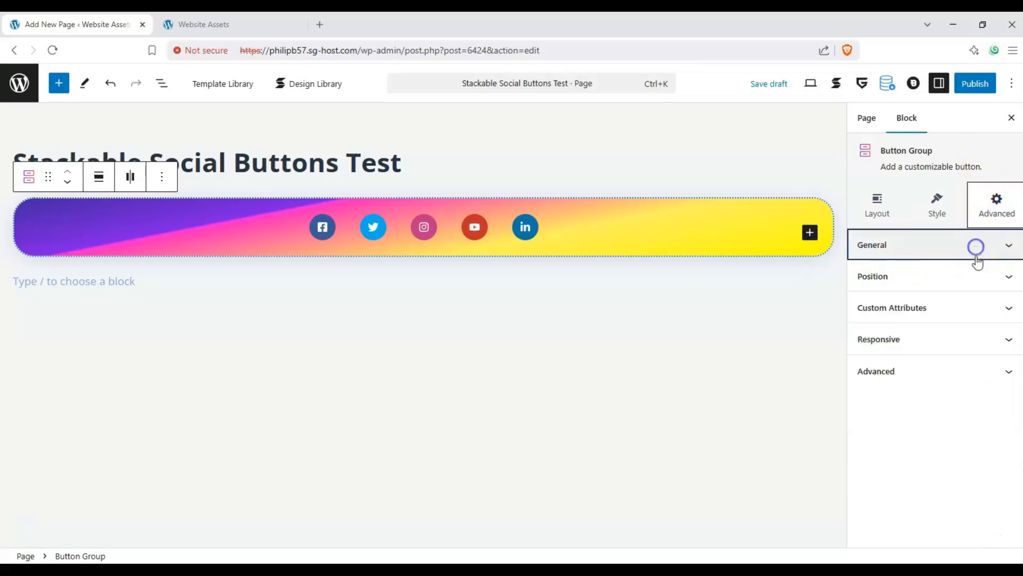
pyautogui.click(975, 273)
pyautogui.scroll(-2, 891, 366)
pyautogui.scroll(1, 968, 296)
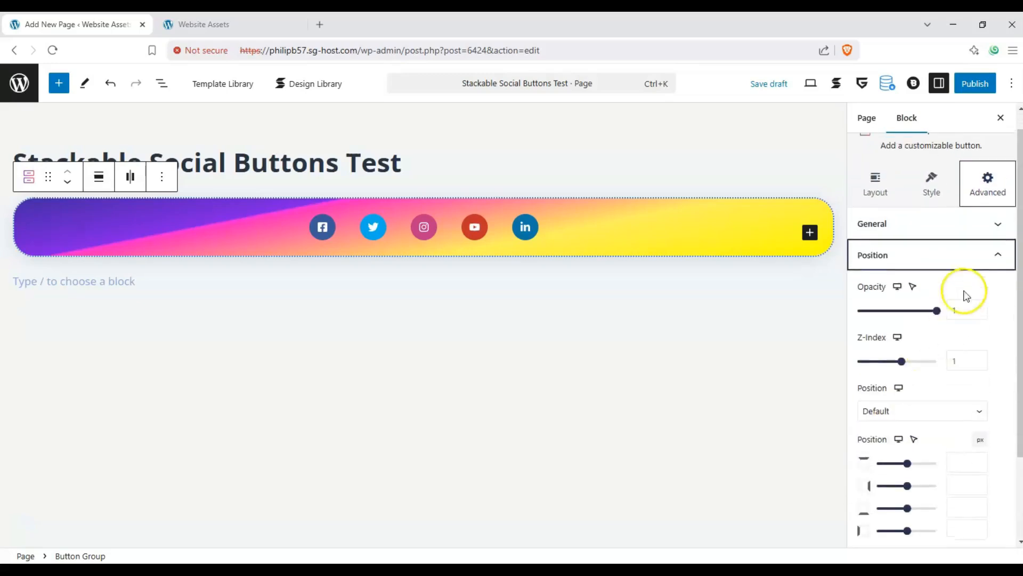
pyautogui.click(972, 262)
pyautogui.click(973, 309)
pyautogui.click(978, 312)
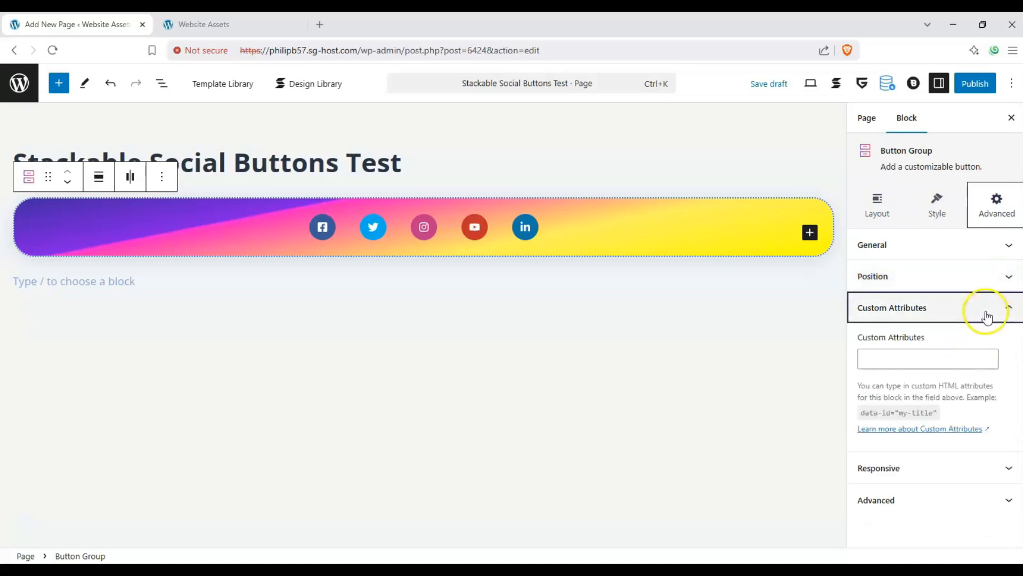
pyautogui.click(978, 347)
pyautogui.click(867, 378)
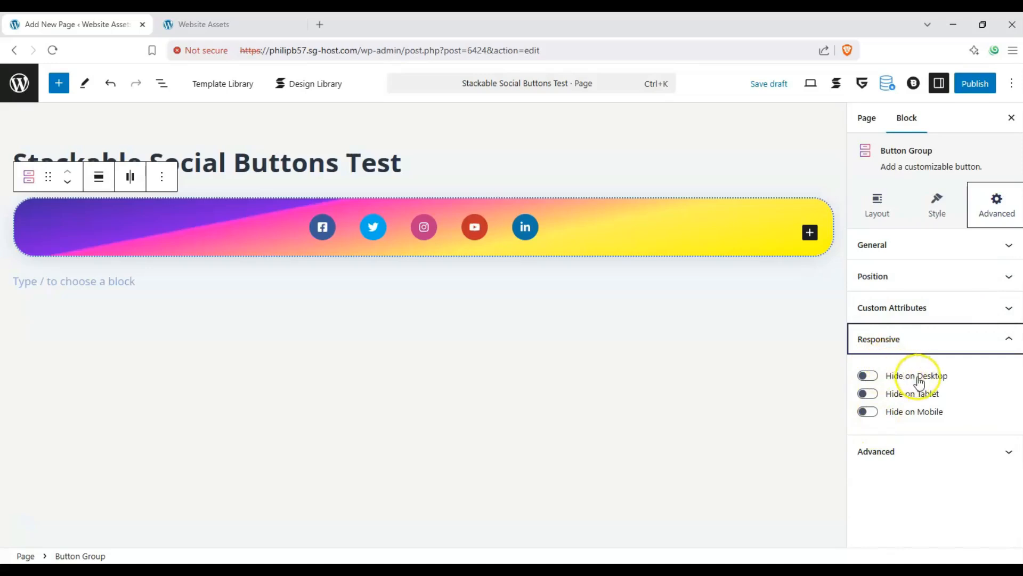
pyautogui.click(966, 339)
pyautogui.click(966, 372)
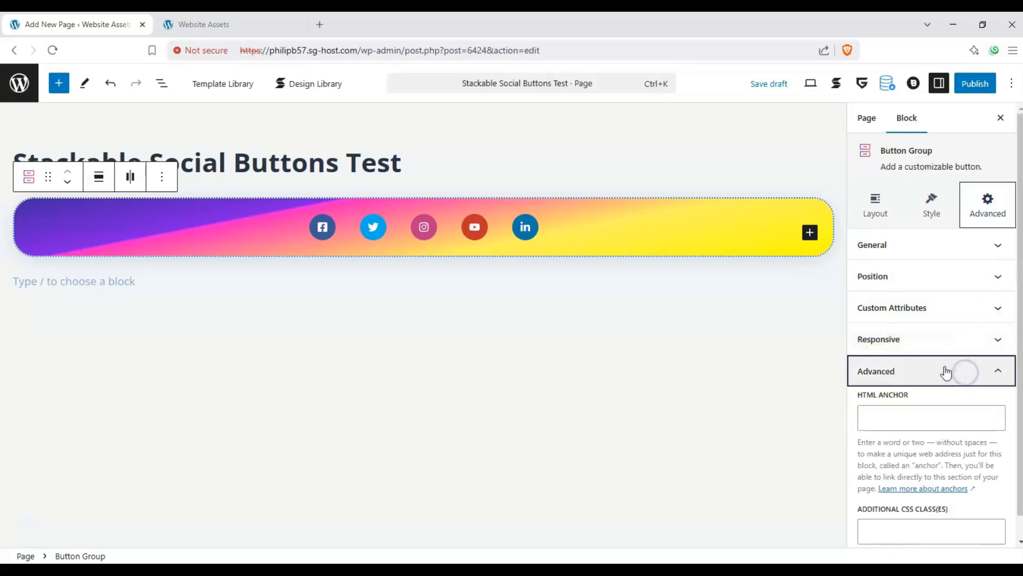
pyautogui.click(965, 357)
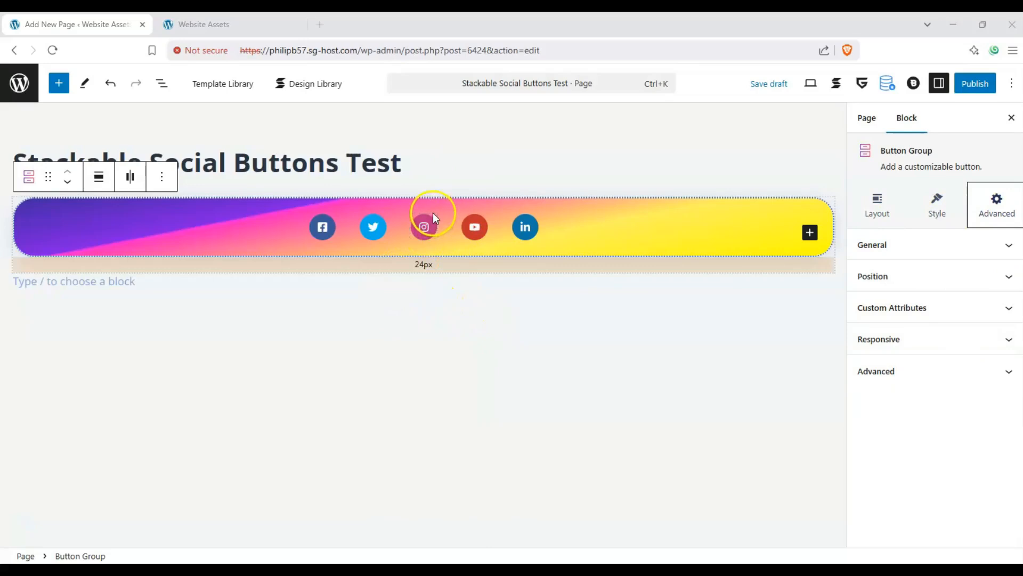
# Select the YouTube icon button and apply the Pill style after trying Ghost
pyautogui.click(475, 229)
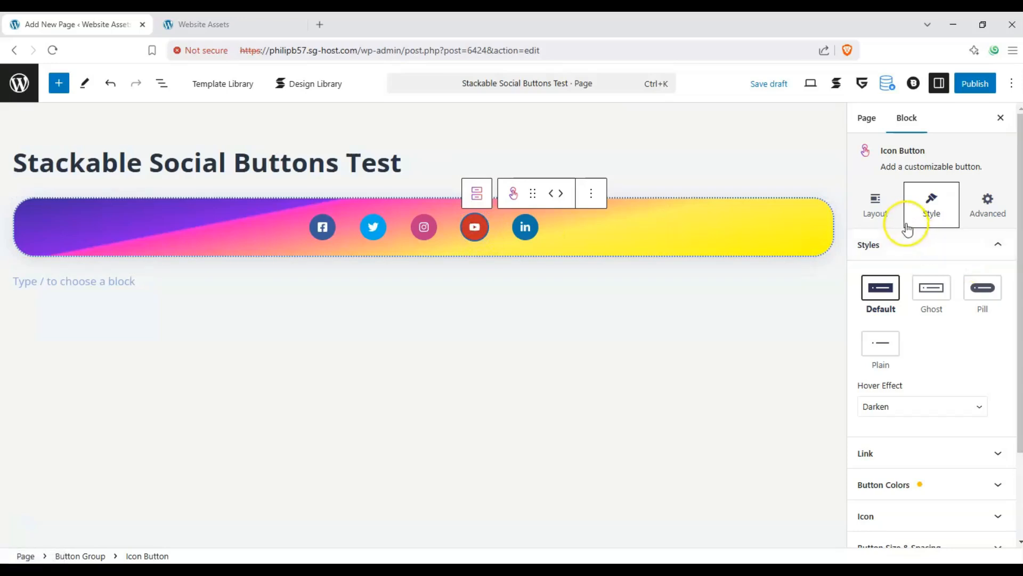
pyautogui.click(881, 211)
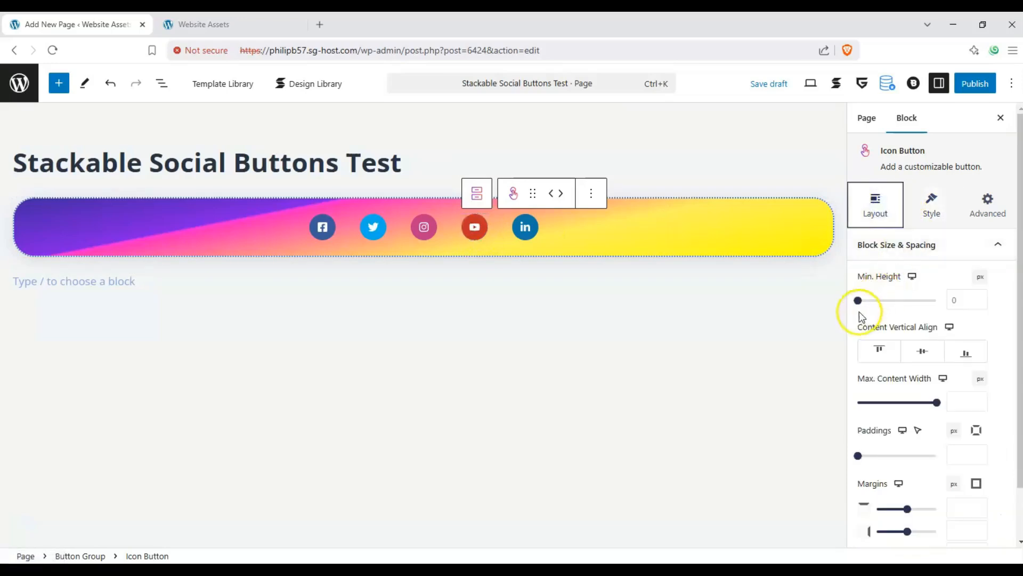
pyautogui.scroll(-1, 895, 311)
pyautogui.click(1000, 245)
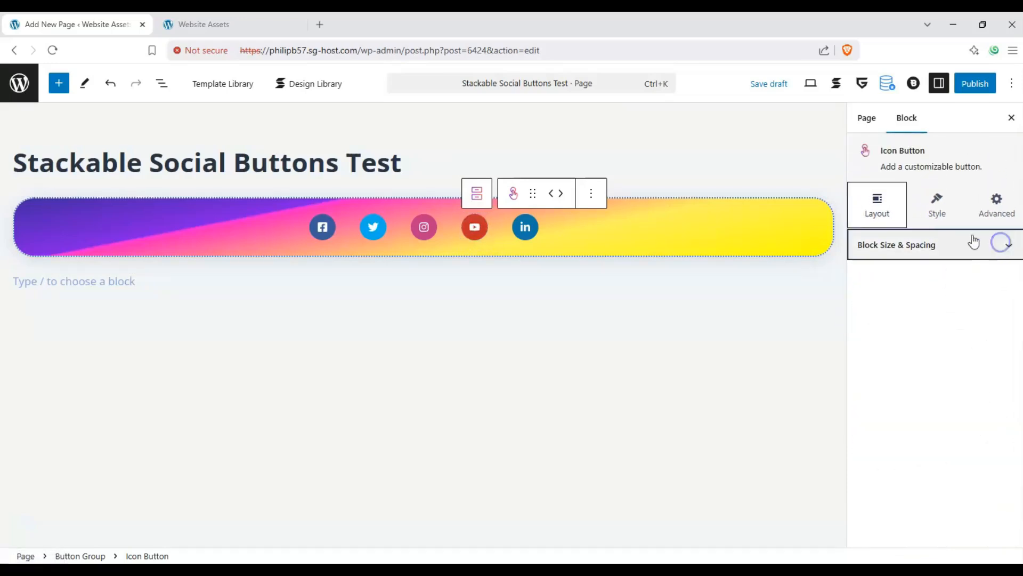
pyautogui.click(952, 211)
pyautogui.click(930, 288)
pyautogui.click(979, 287)
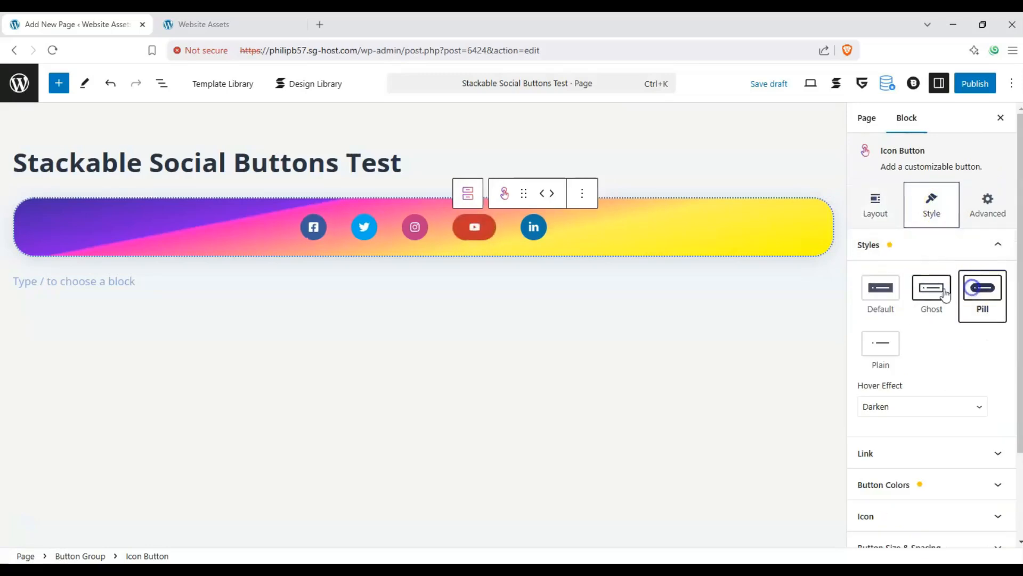
# Compare the Ghost and Pill styles again, keep Pill, and set the YouTube button's hover effect to Lift & Scale More
pyautogui.click(932, 290)
pyautogui.click(973, 289)
pyautogui.click(930, 296)
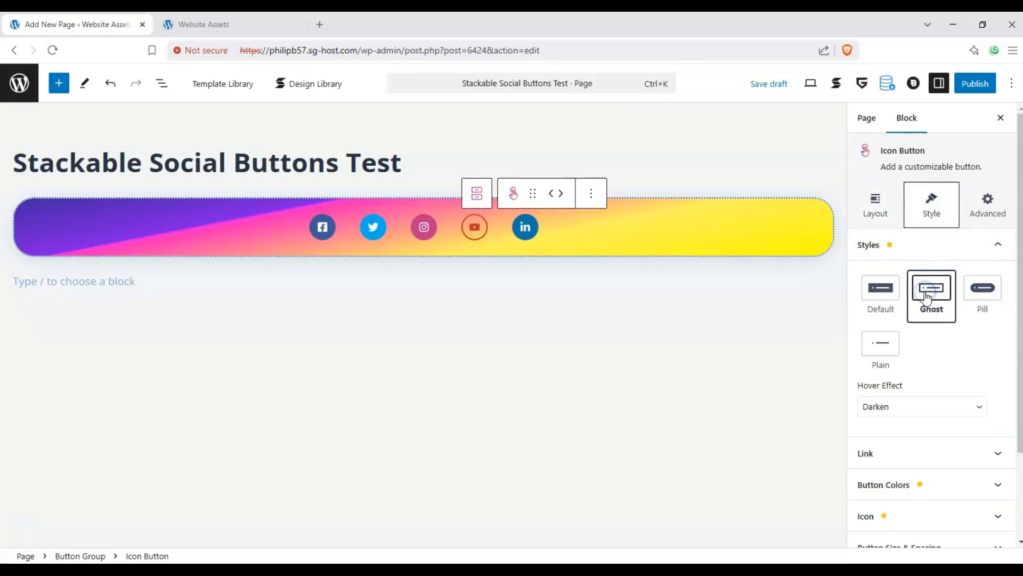
pyautogui.click(982, 290)
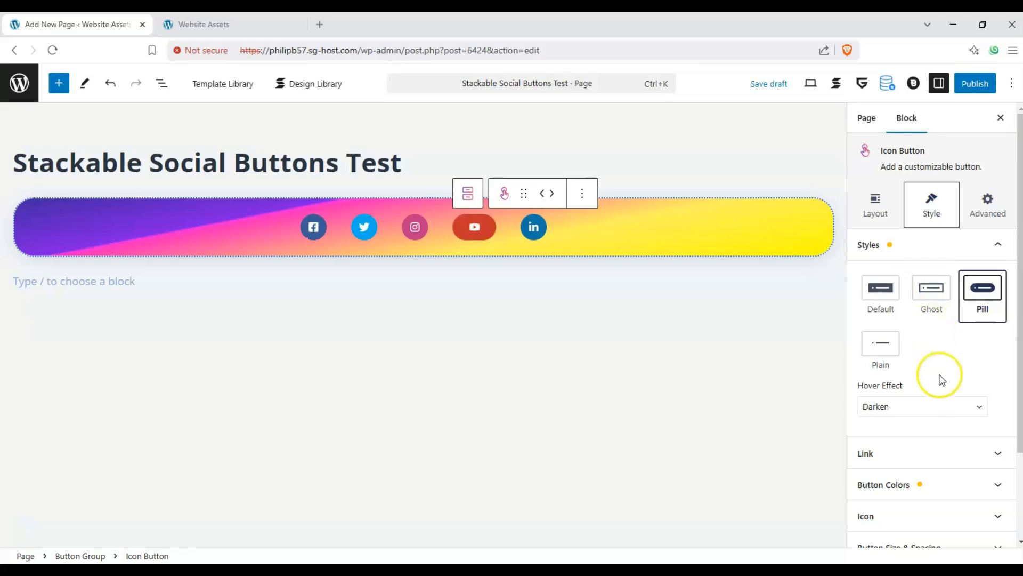
pyautogui.click(937, 405)
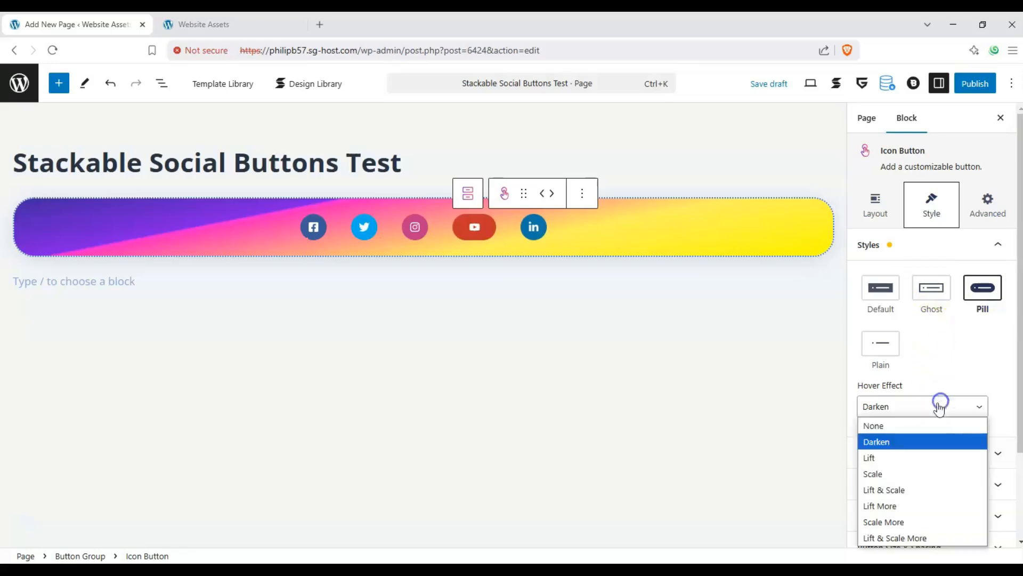
pyautogui.click(915, 540)
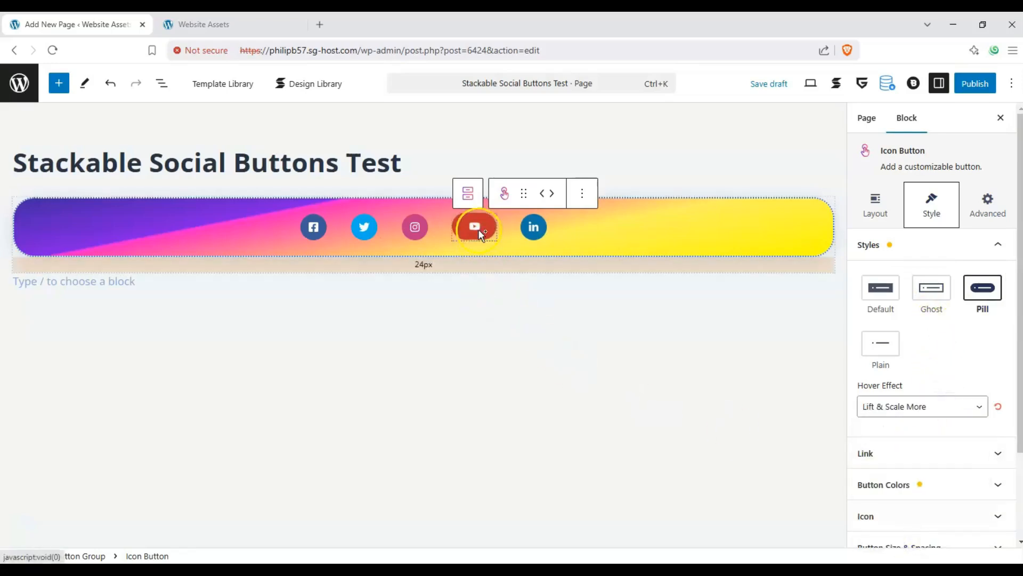
# Link the YouTube button to the copied YouTube channel URL and set the link to open in a new tab
pyautogui.click(975, 449)
pyautogui.click(922, 321)
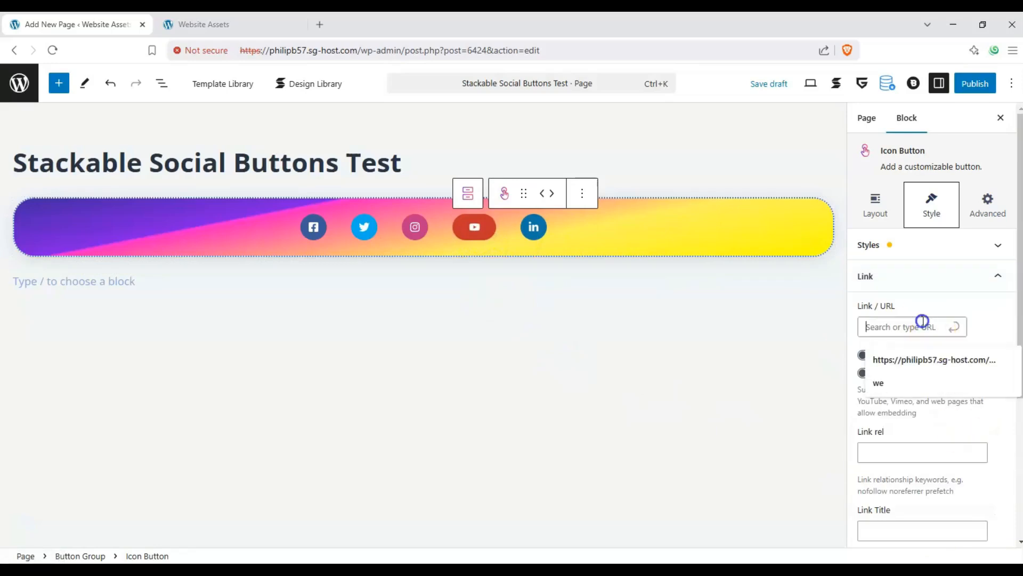
pyautogui.hotkey('ctrl', 'v')
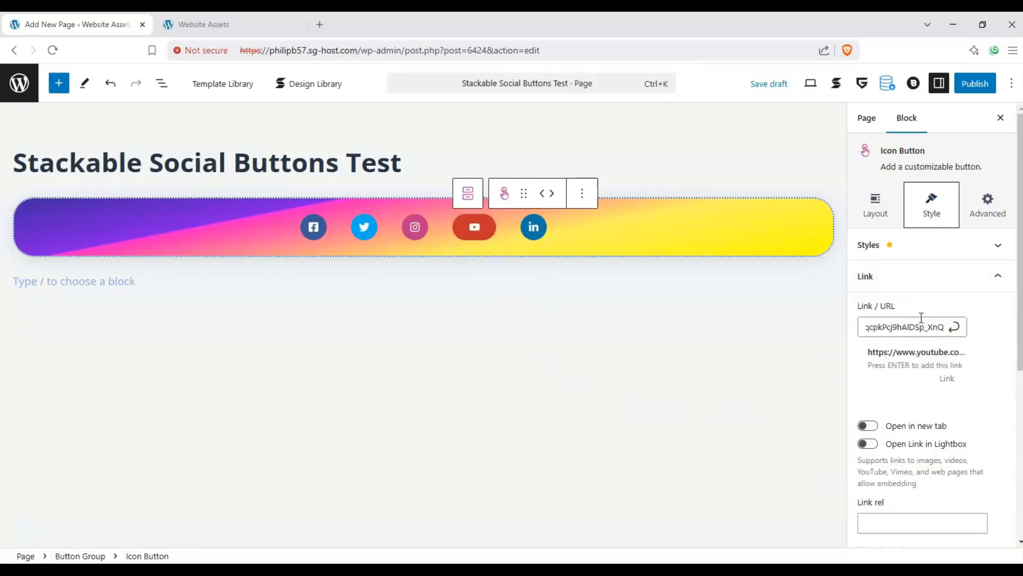
pyautogui.press('Return')
pyautogui.click(858, 355)
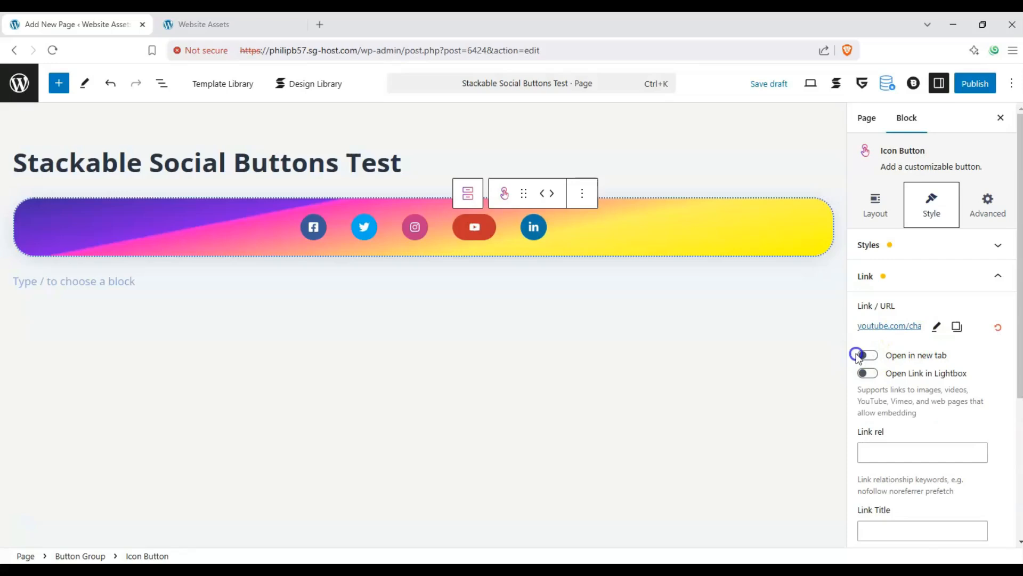
# Examine the YouTube button's color settings and its icon options for color, size, opacity and rotation
pyautogui.scroll(-5, 895, 359)
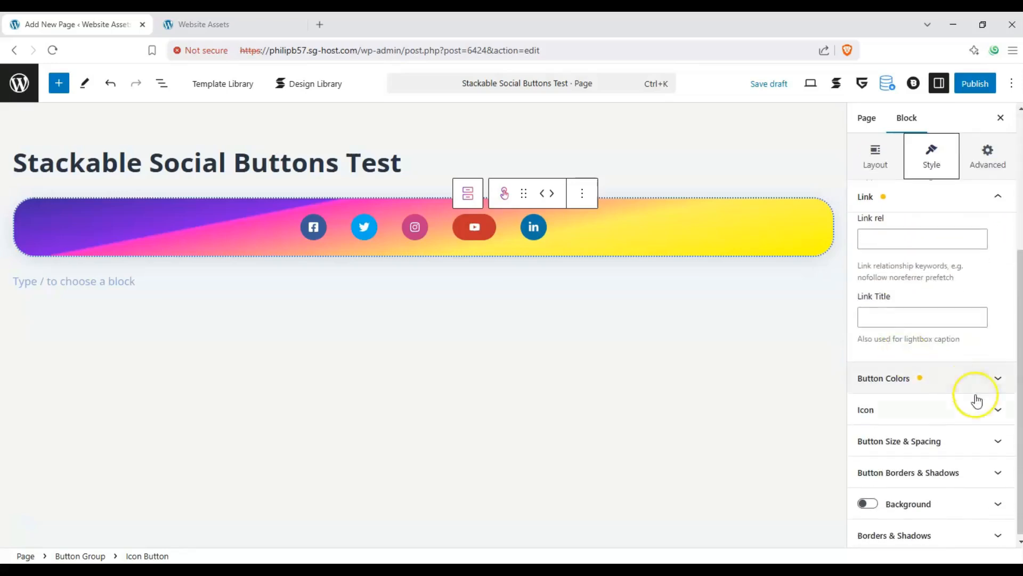
pyautogui.click(982, 384)
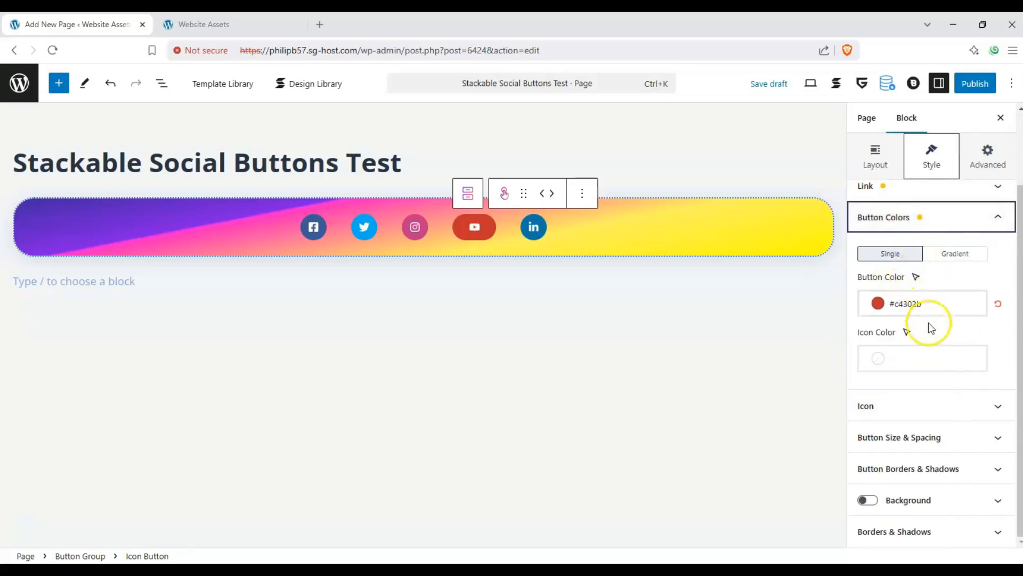
pyautogui.click(971, 405)
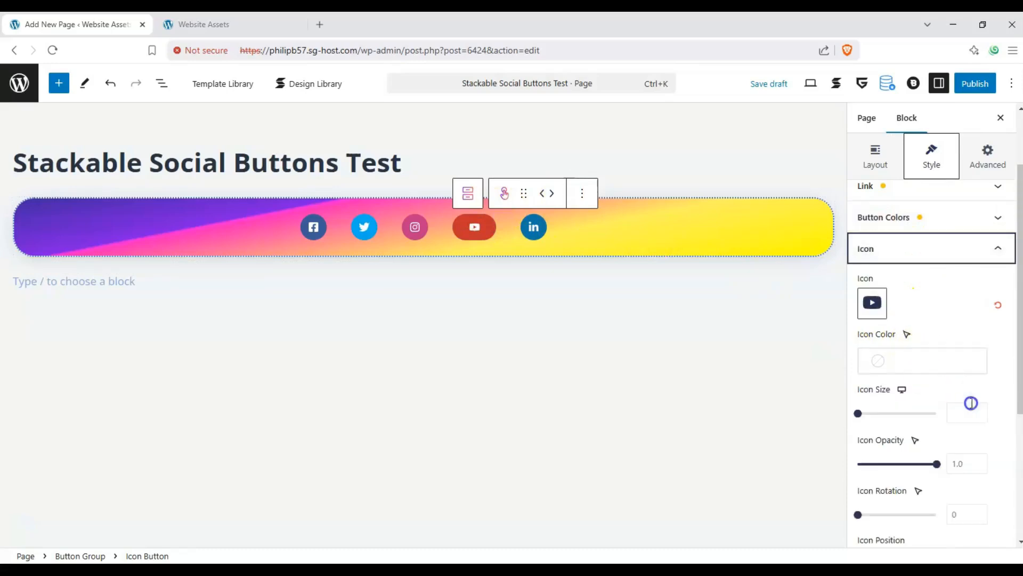
pyautogui.click(964, 267)
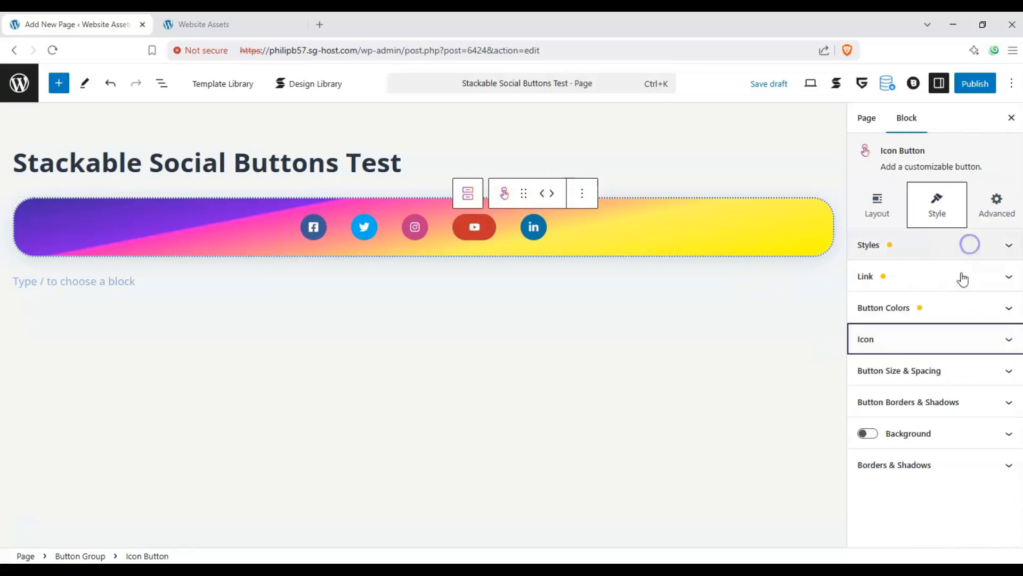
pyautogui.click(992, 344)
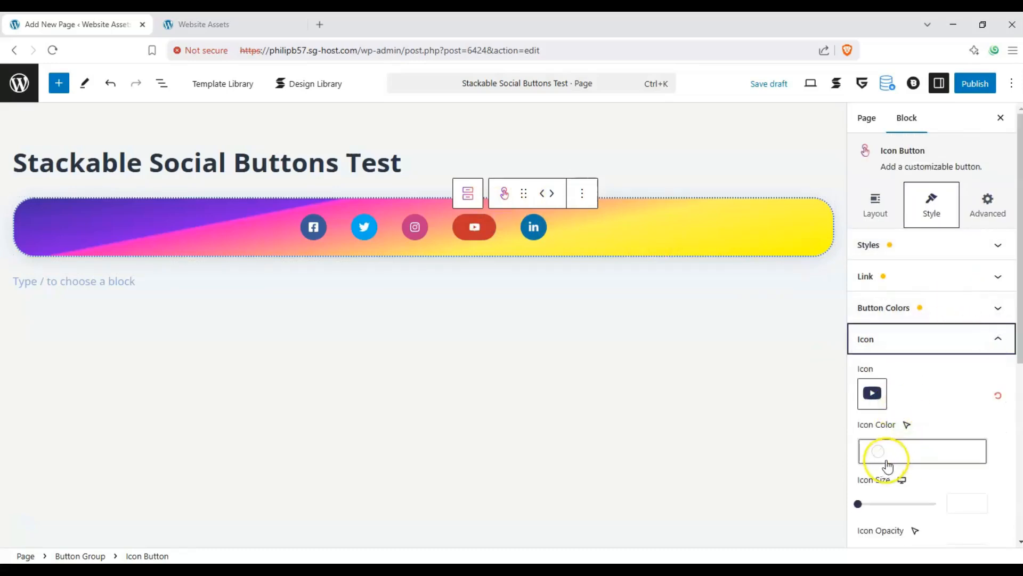
pyautogui.click(942, 348)
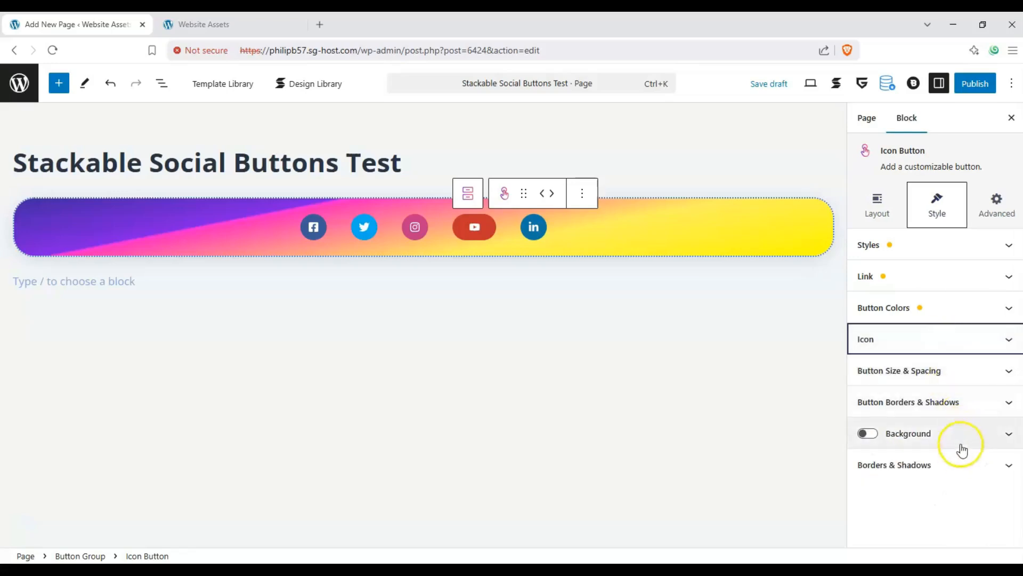
# Try a background and a dotted border on the YouTube button, reverting both, and view its size, spacing and advanced options
pyautogui.click(870, 434)
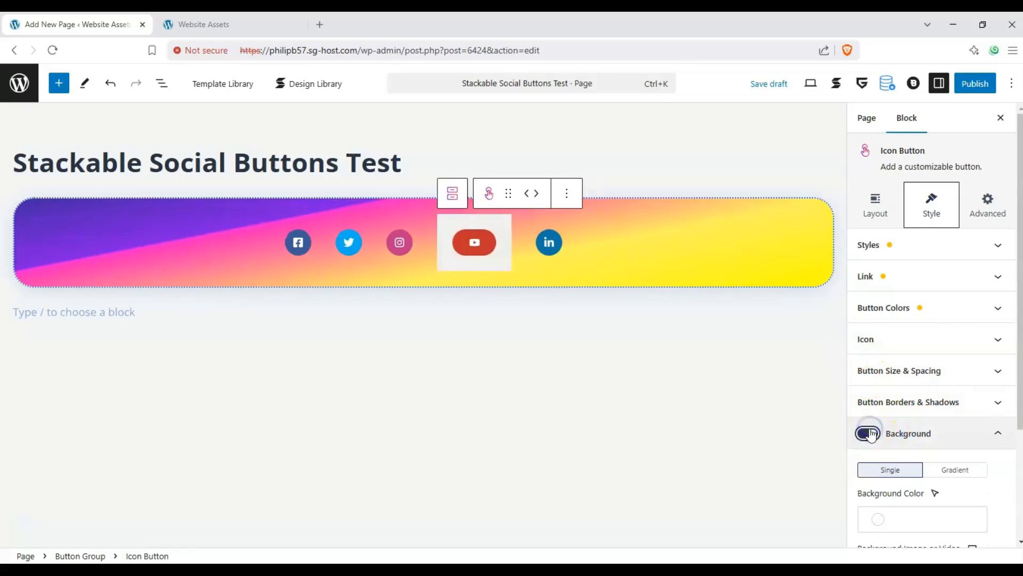
pyautogui.click(870, 435)
pyautogui.click(967, 368)
pyautogui.click(969, 367)
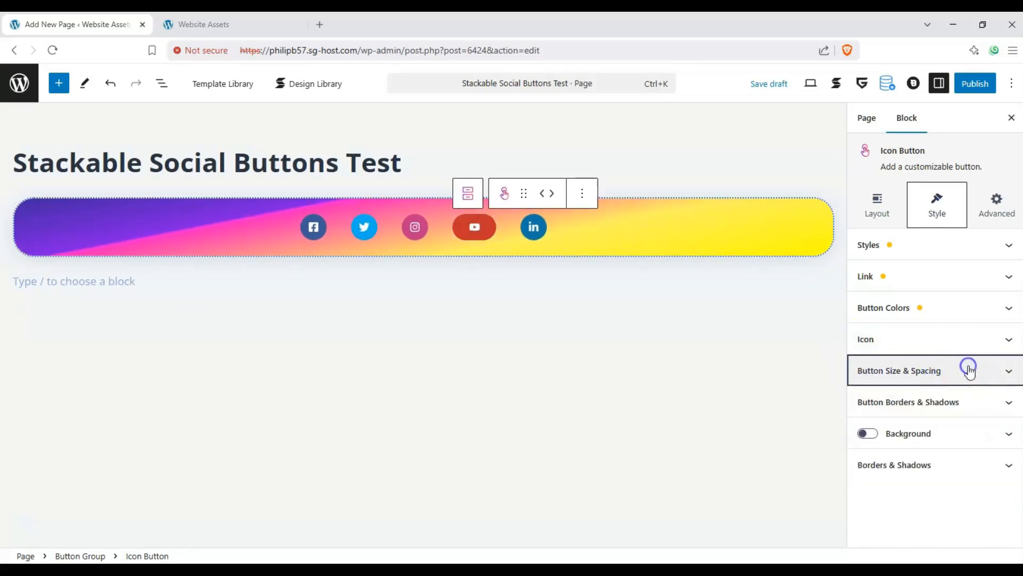
pyautogui.click(1000, 464)
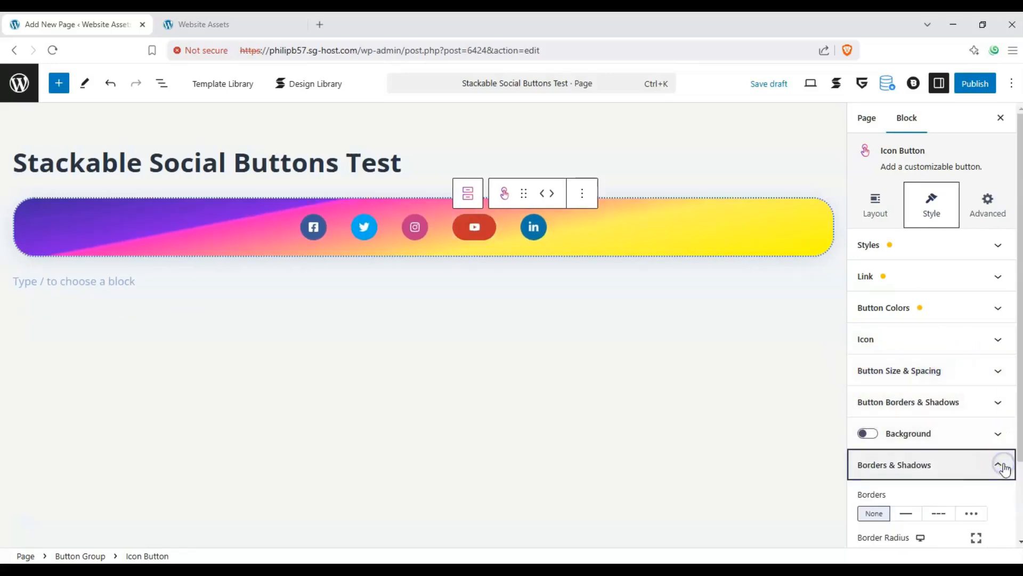
pyautogui.click(973, 514)
pyautogui.click(877, 514)
pyautogui.click(984, 469)
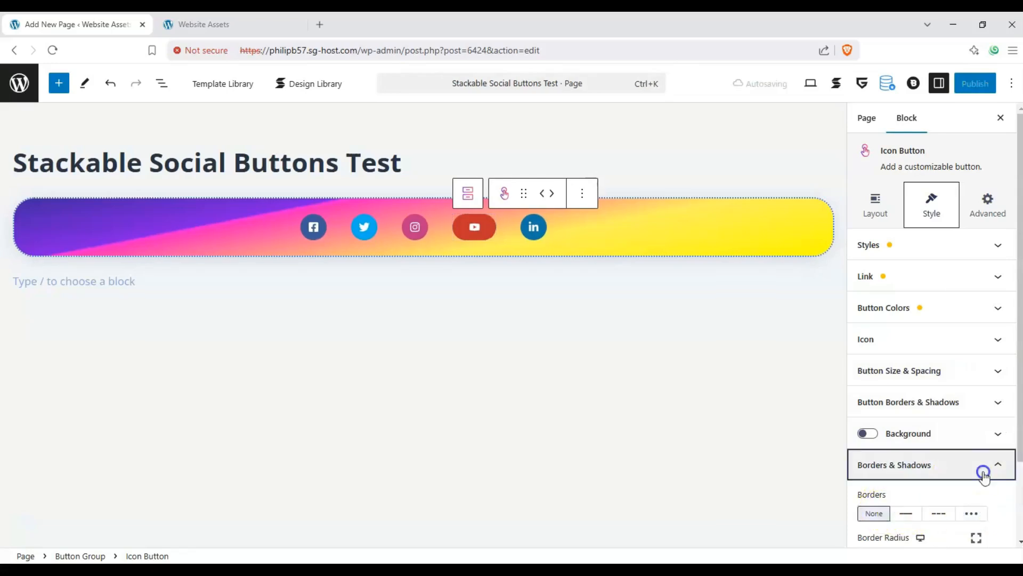
pyautogui.click(997, 198)
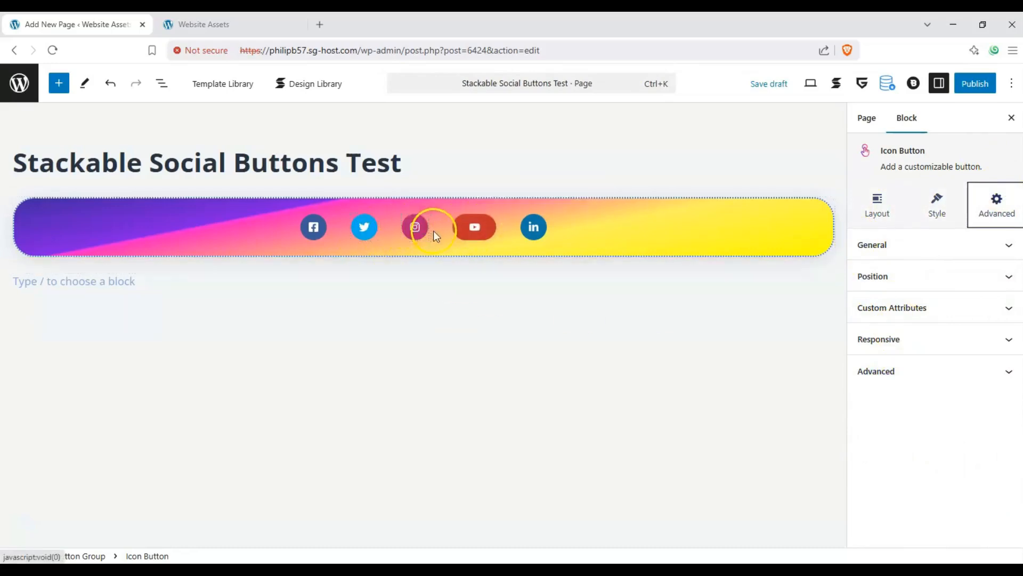
# Delete the LinkedIn icon button from the button group
pyautogui.click(526, 233)
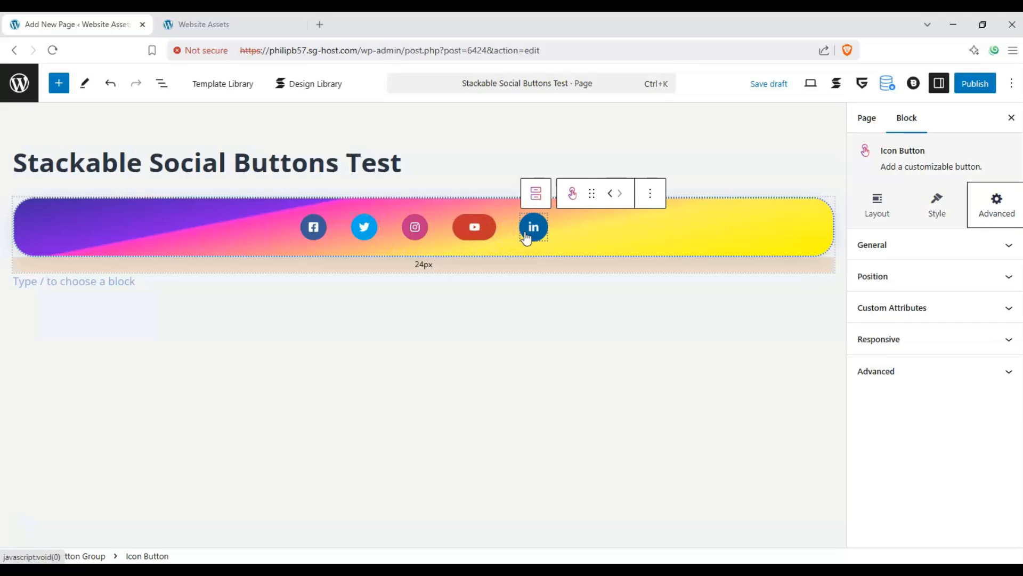
pyautogui.click(646, 195)
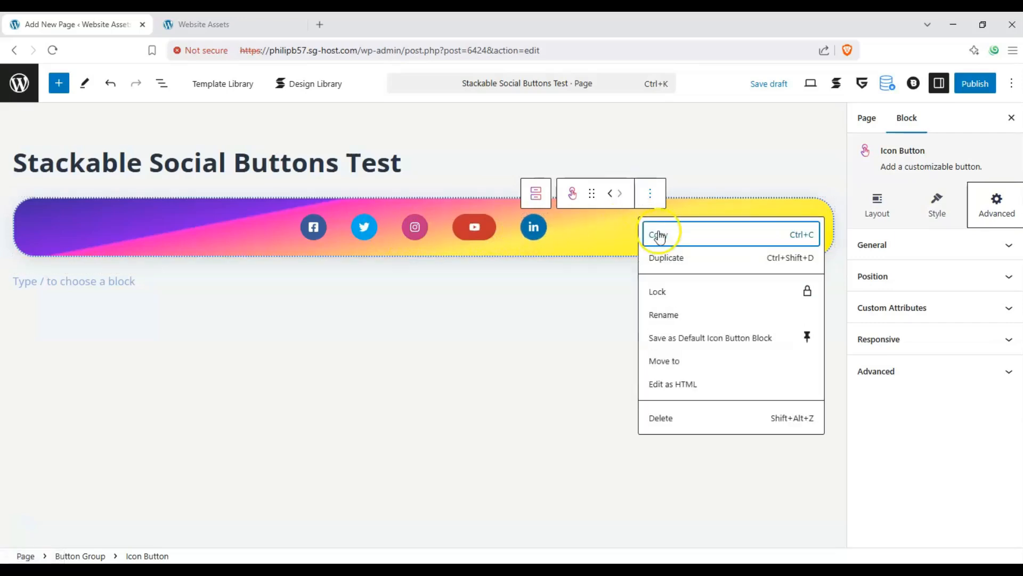
pyautogui.click(666, 419)
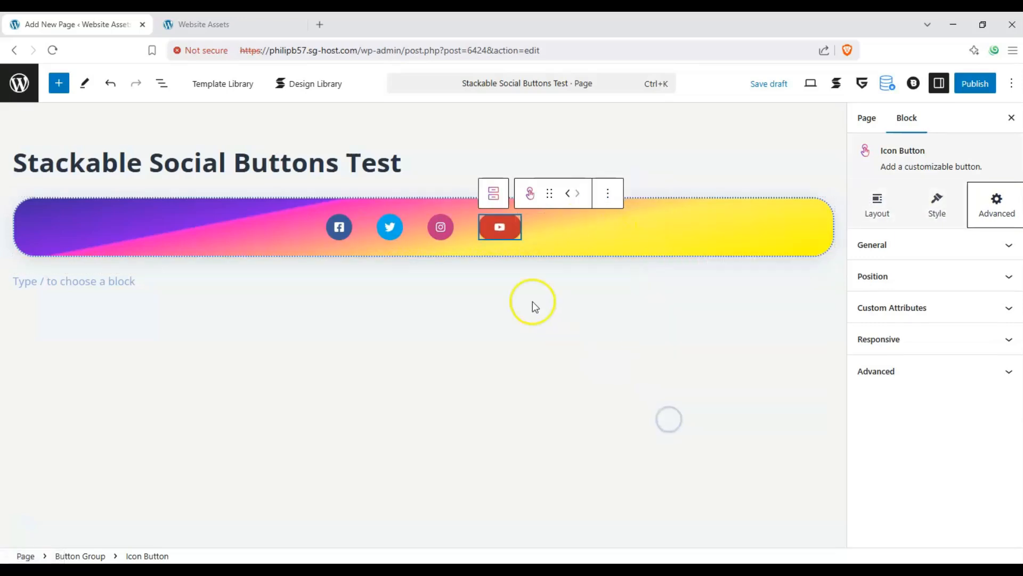
# Duplicate the Instagram icon button within the button group
pyautogui.click(442, 227)
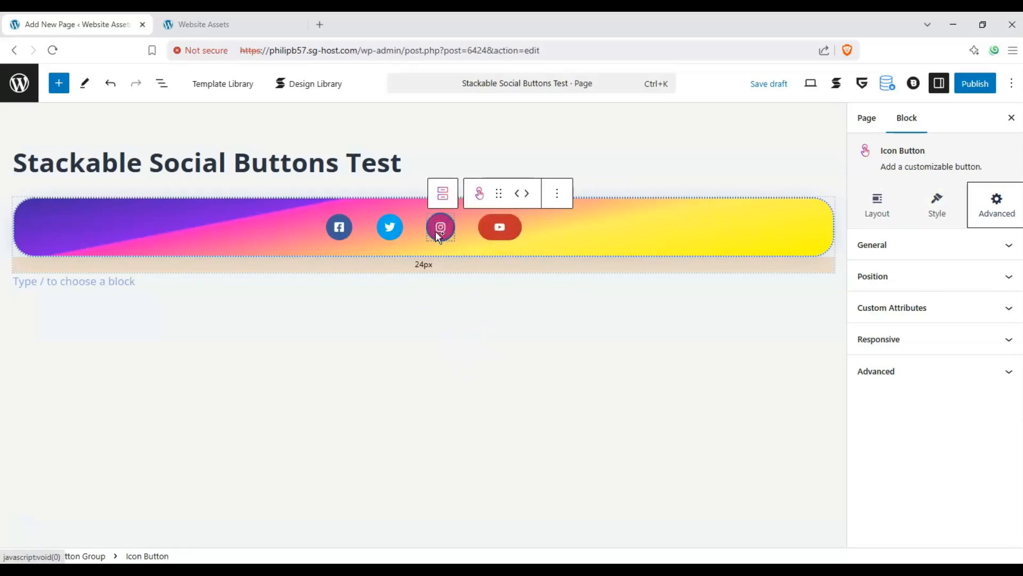
pyautogui.click(557, 193)
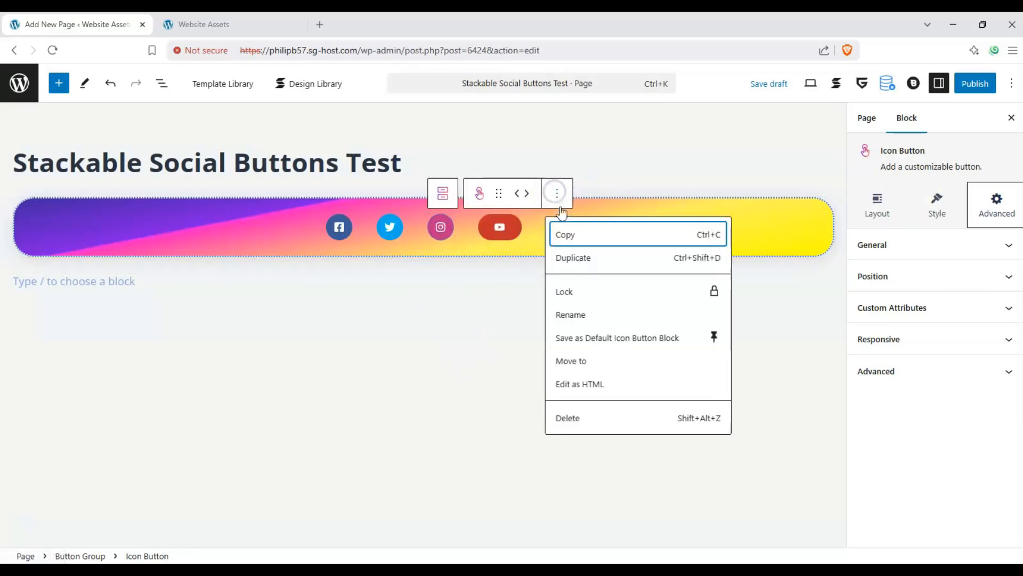
pyautogui.click(573, 259)
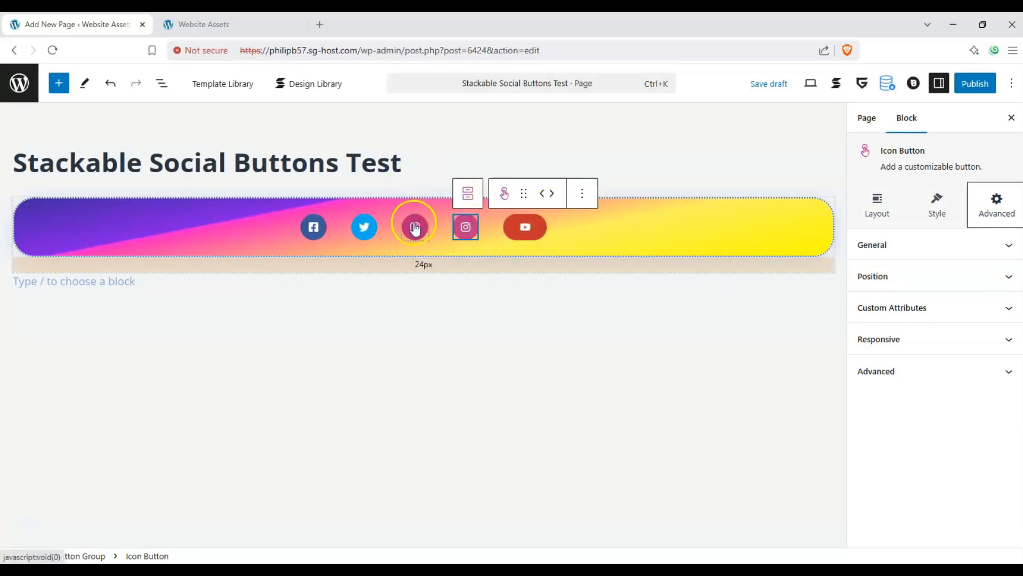
# Apply the Ghost style to the duplicated Instagram button and set its hover effect to Lift & Scale
pyautogui.click(465, 222)
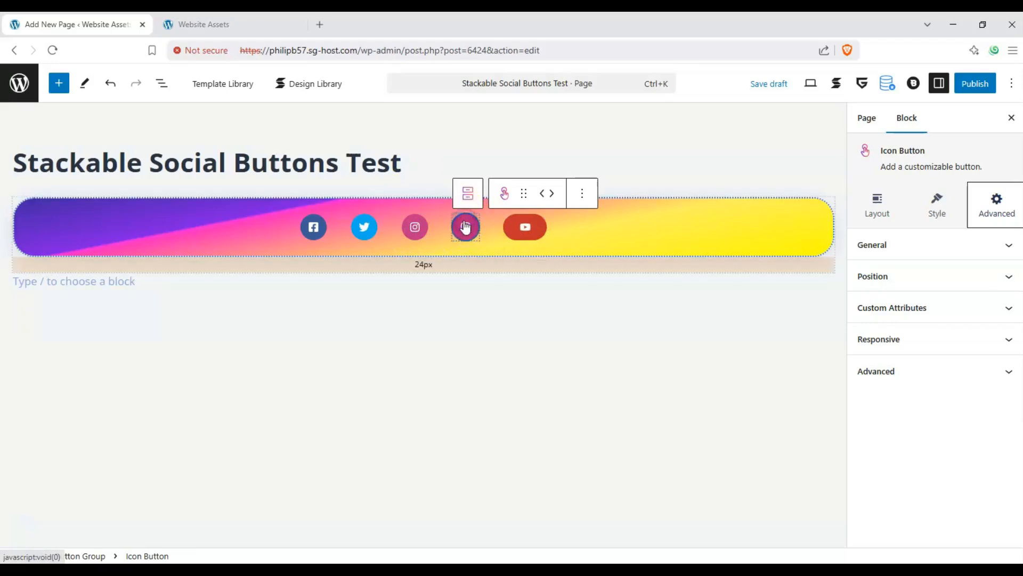
pyautogui.click(948, 199)
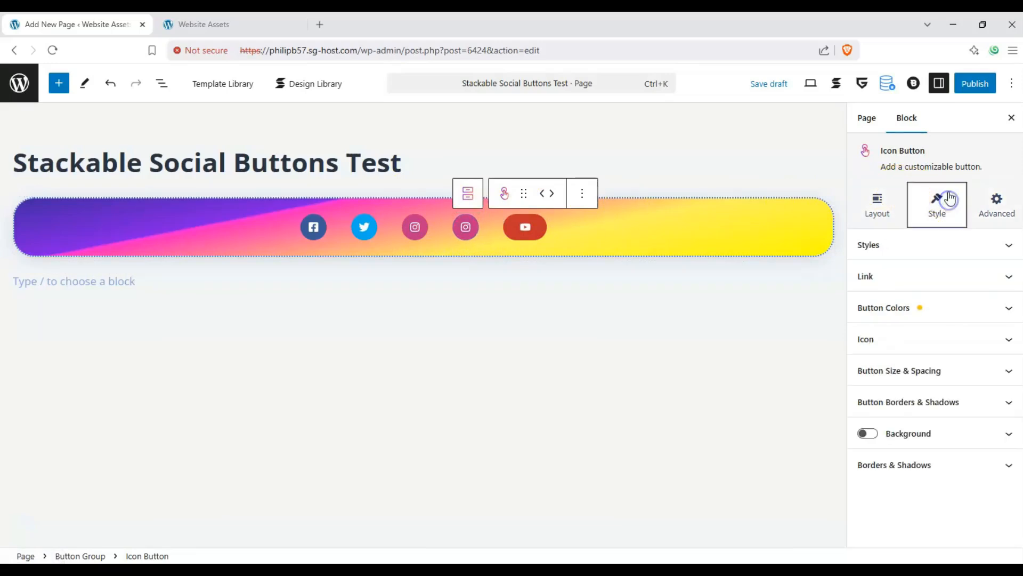
pyautogui.click(1007, 242)
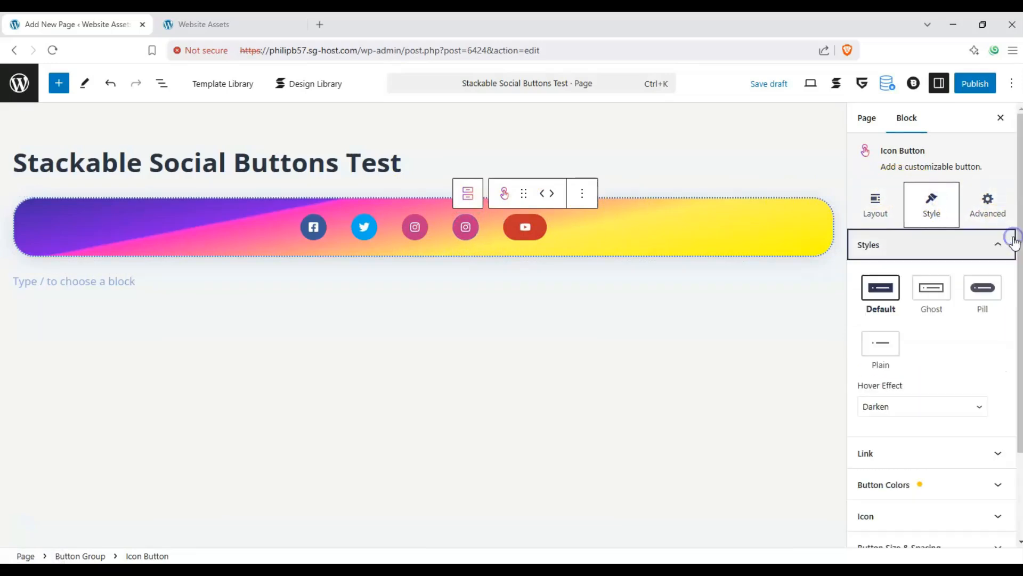
pyautogui.click(928, 285)
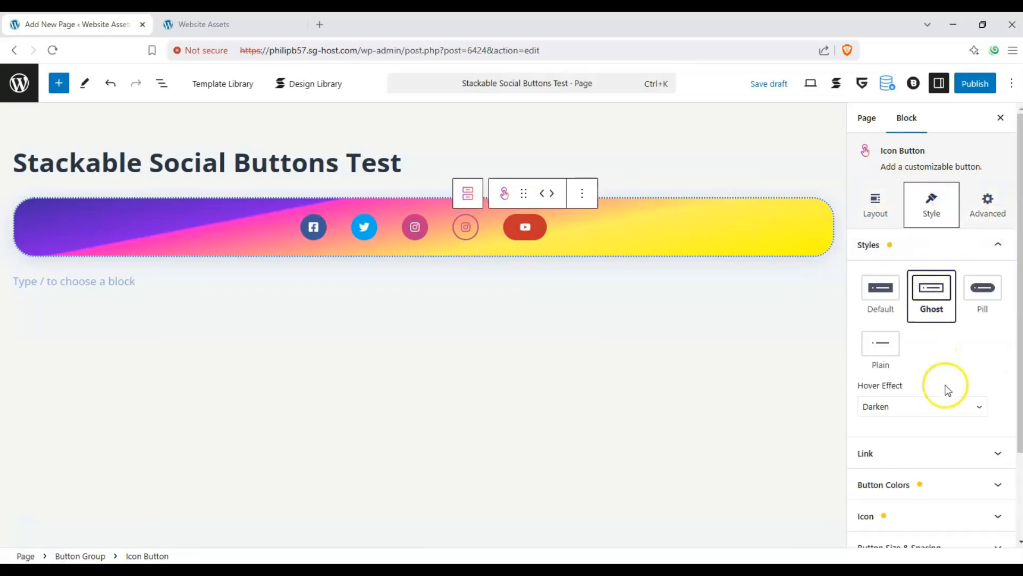
pyautogui.click(945, 410)
pyautogui.click(906, 489)
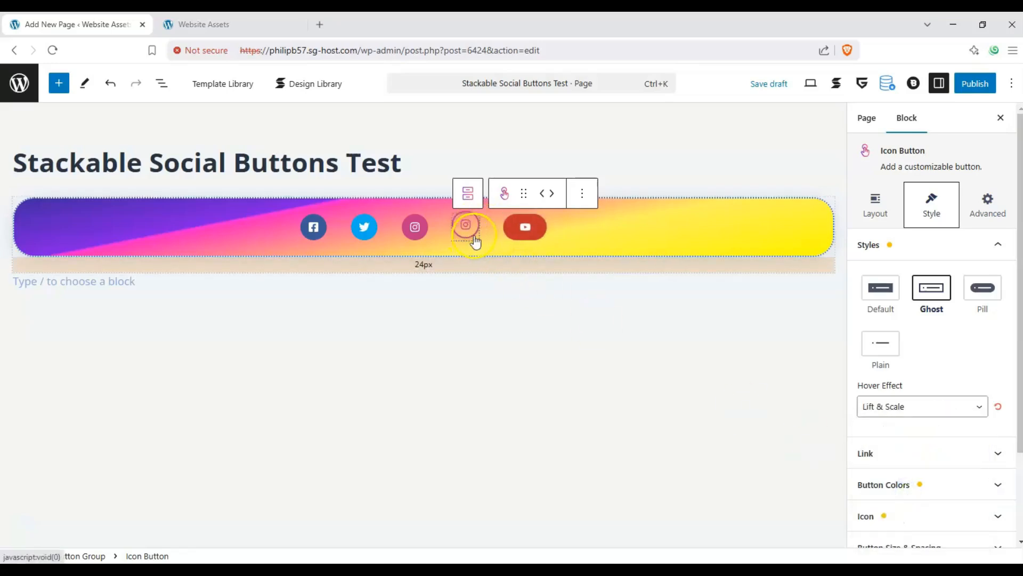
# Link the duplicated Instagram button to the copied about-us page URL and set the link to open in a new tab
pyautogui.click(944, 454)
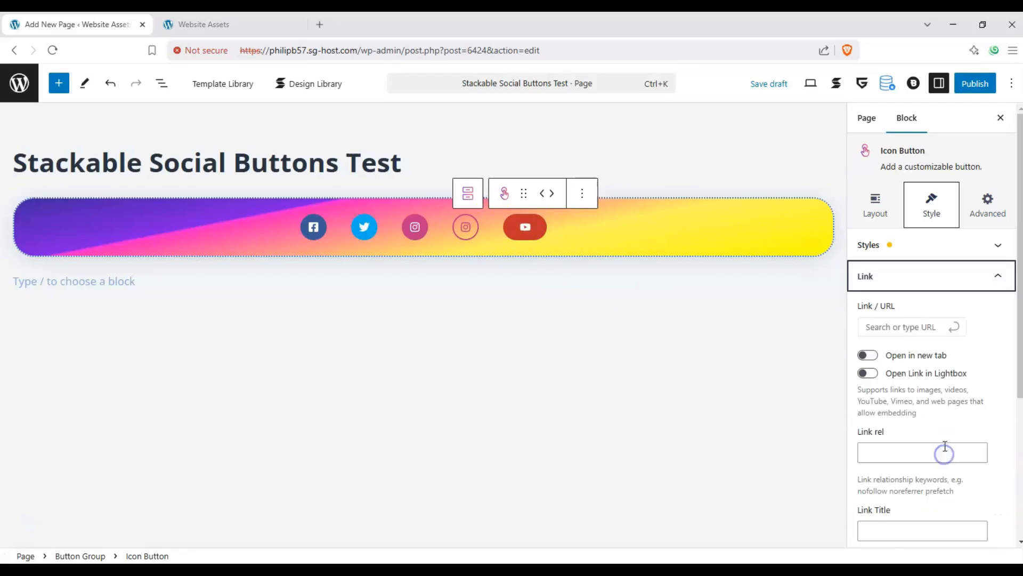
pyautogui.click(921, 327)
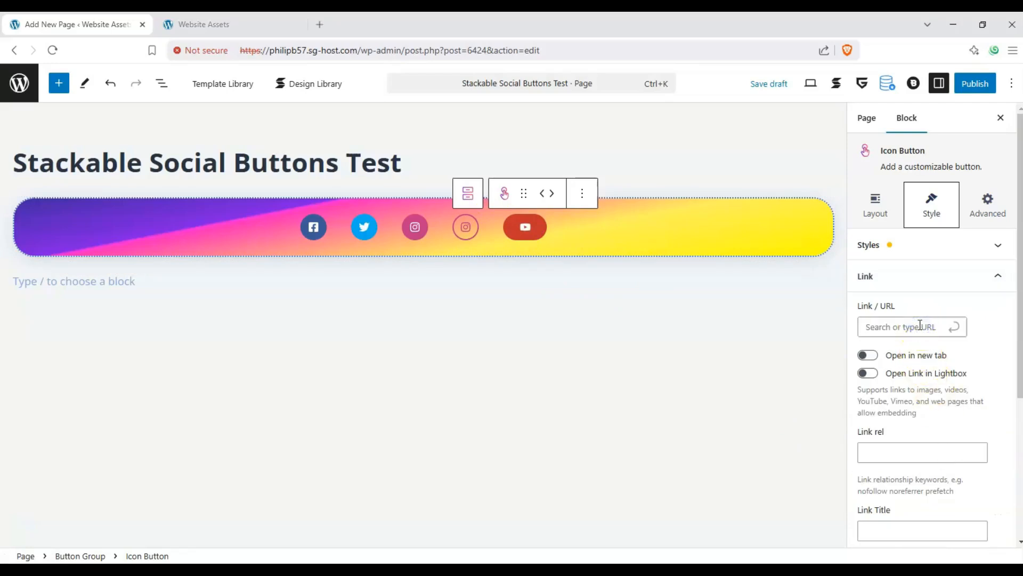
pyautogui.hotkey('ctrl', 'v')
pyautogui.press('Return')
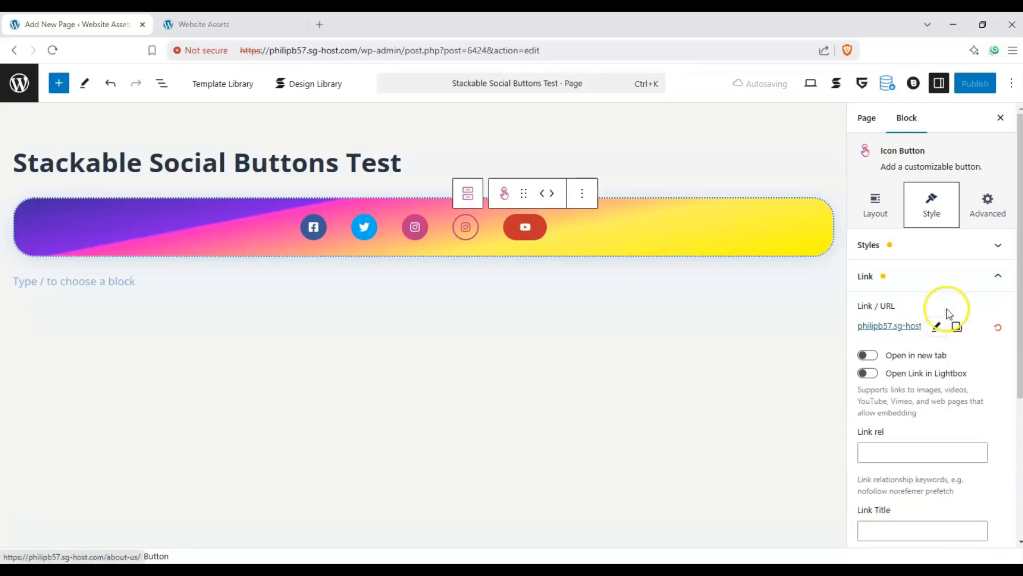
pyautogui.click(869, 354)
# Set the duplicated Instagram button's icon color to #5100ff
pyautogui.scroll(-3, 946, 354)
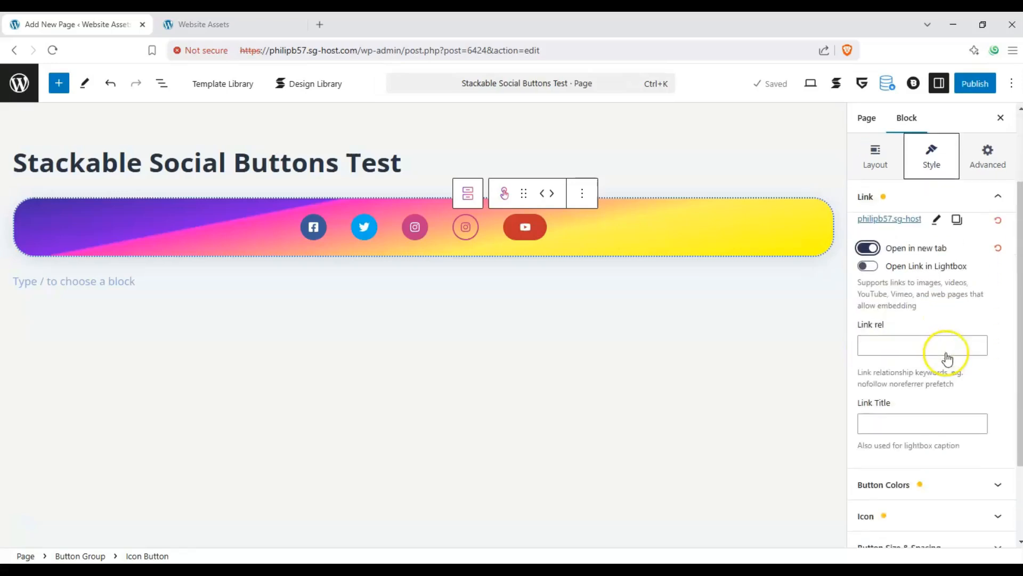
pyautogui.click(994, 425)
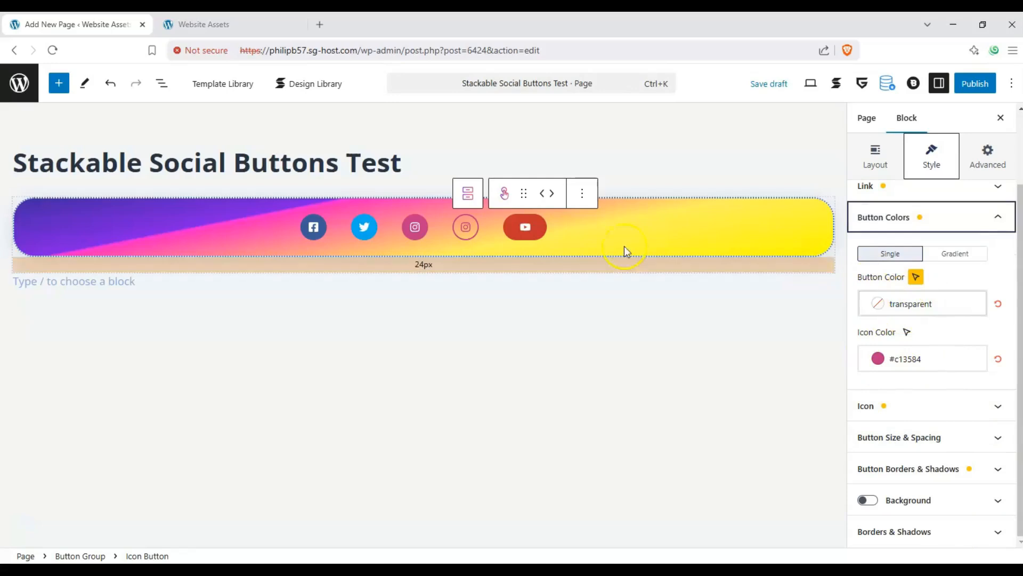
pyautogui.click(879, 361)
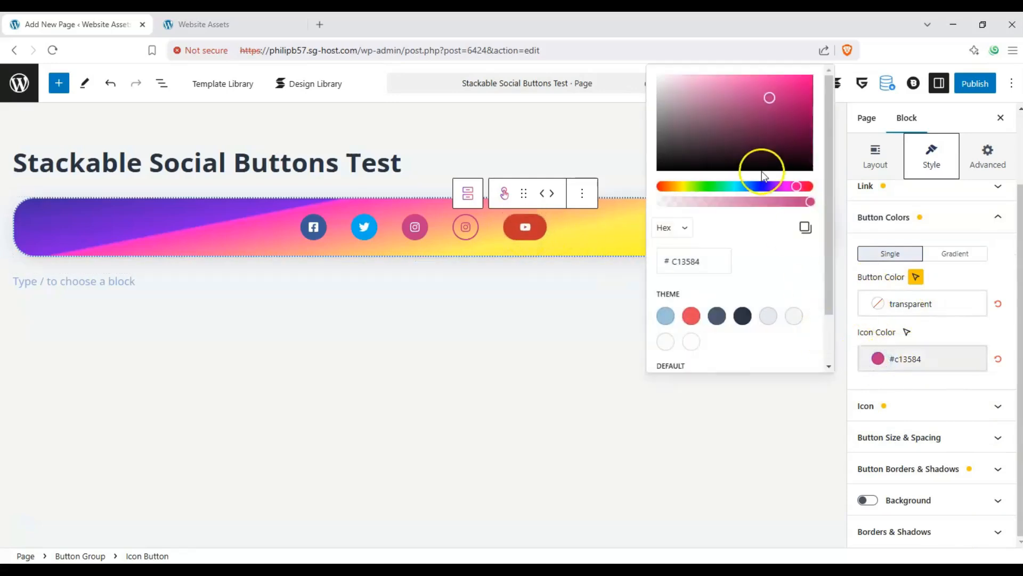
pyautogui.moveTo(769, 187)
pyautogui.mouseDown()
pyautogui.moveTo(756, 190)
pyautogui.moveTo(770, 189)
pyautogui.mouseUp()
pyautogui.click(802, 89)
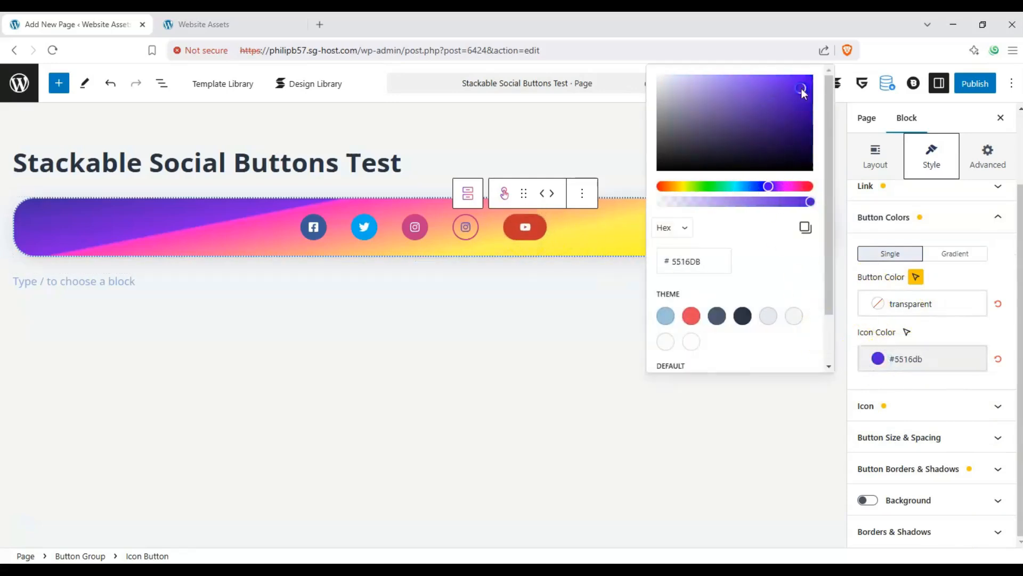
pyautogui.moveTo(813, 76); pyautogui.dragTo(816, 74)
# Set the duplicated Instagram button's button color to #200d0d00
pyautogui.click(937, 305)
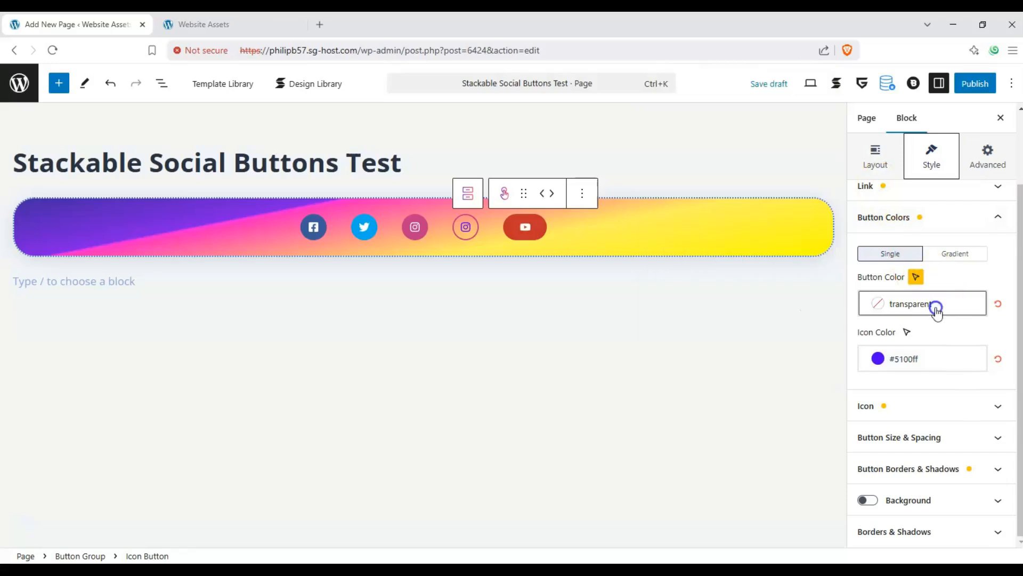
pyautogui.moveTo(768, 347)
pyautogui.mouseDown()
pyautogui.moveTo(786, 337)
pyautogui.moveTo(730, 394)
pyautogui.mouseUp()
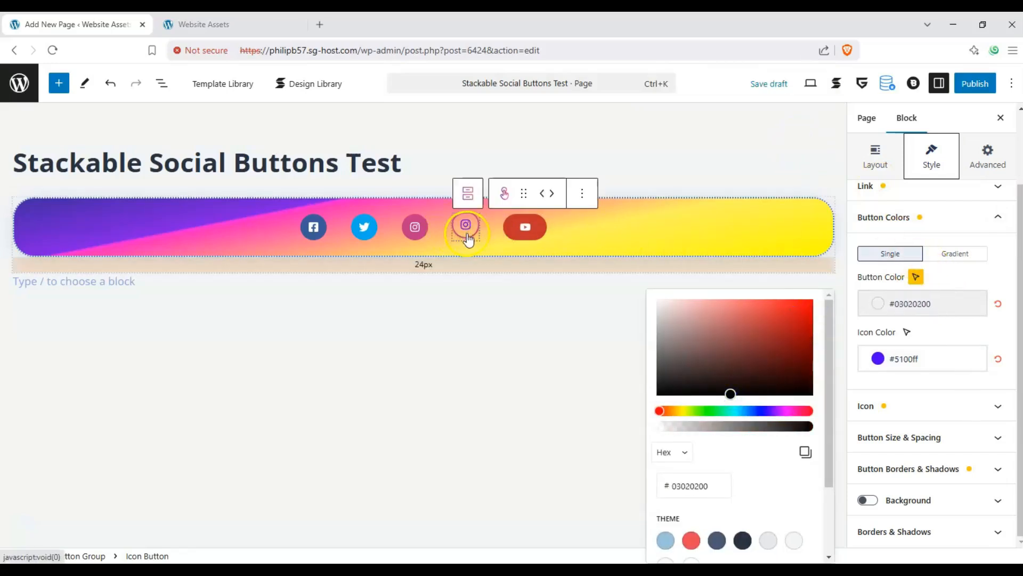
pyautogui.click(752, 383)
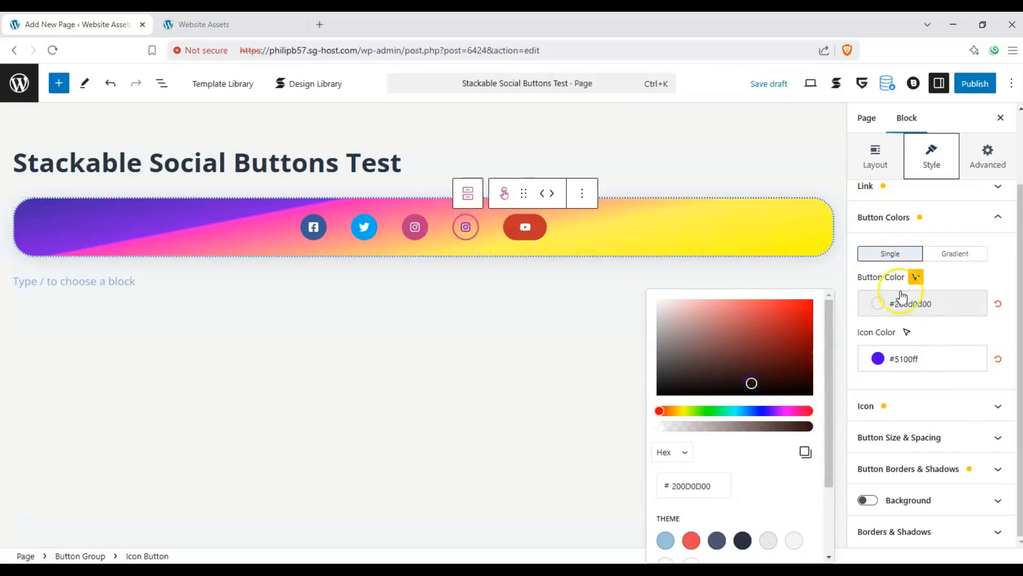
pyautogui.click(967, 284)
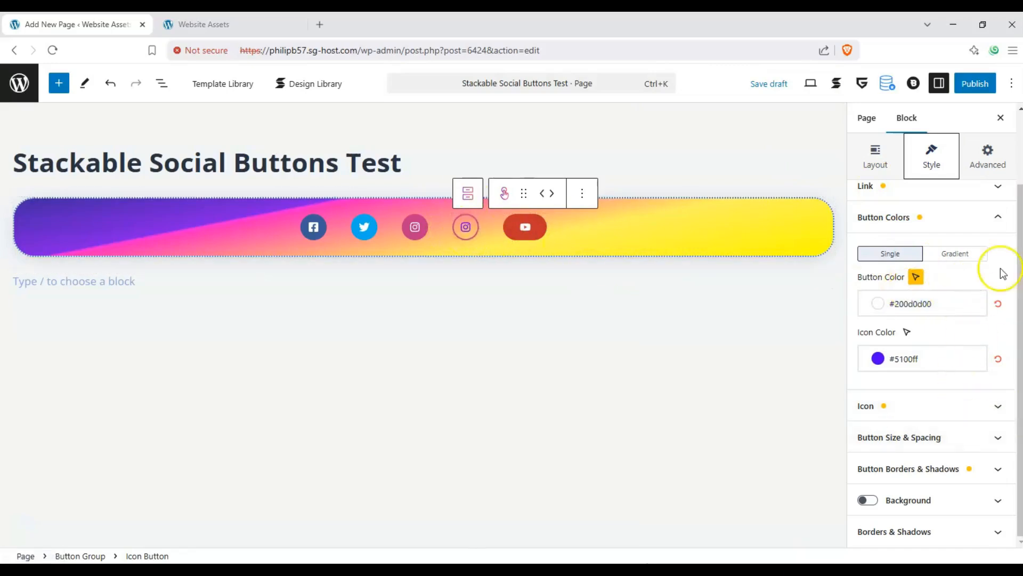
# Set the duplicated Instagram button's icon color to #4c00f0 and its icon size to 30
pyautogui.click(989, 221)
pyautogui.click(1010, 349)
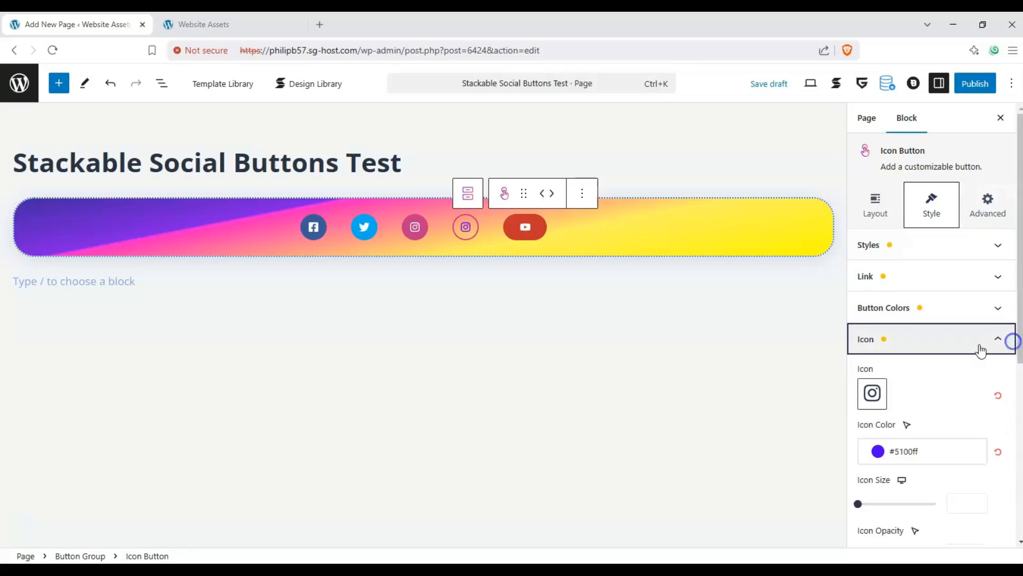
pyautogui.scroll(-1, 901, 394)
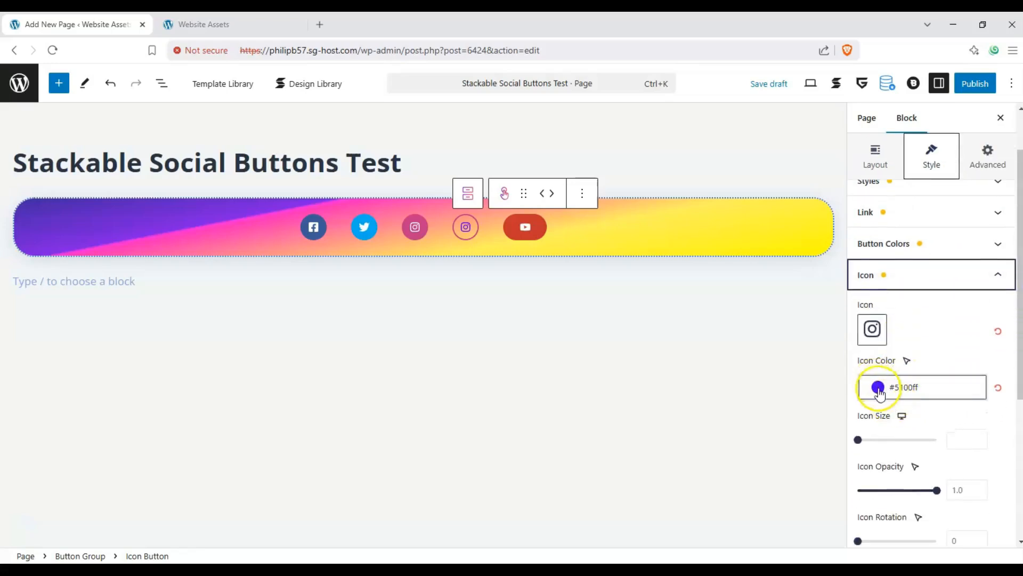
pyautogui.click(879, 388)
pyautogui.moveTo(701, 172); pyautogui.dragTo(813, 83)
pyautogui.click(950, 333)
pyautogui.moveTo(864, 446); pyautogui.dragTo(883, 448)
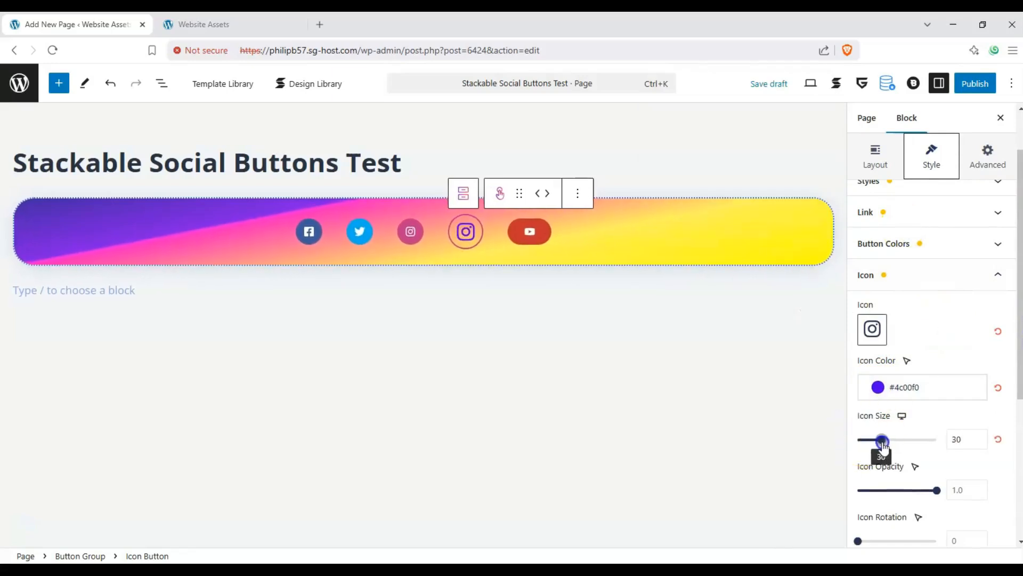
# Replace the duplicated button's Instagram icon with the solid circled info icon and set its rotation to 21
pyautogui.click(873, 334)
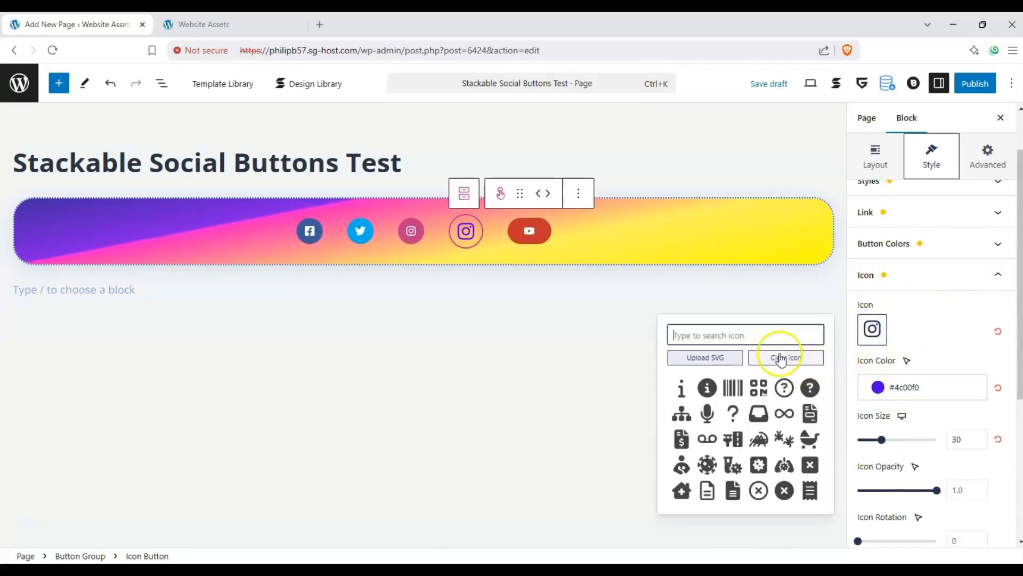
pyautogui.click(710, 388)
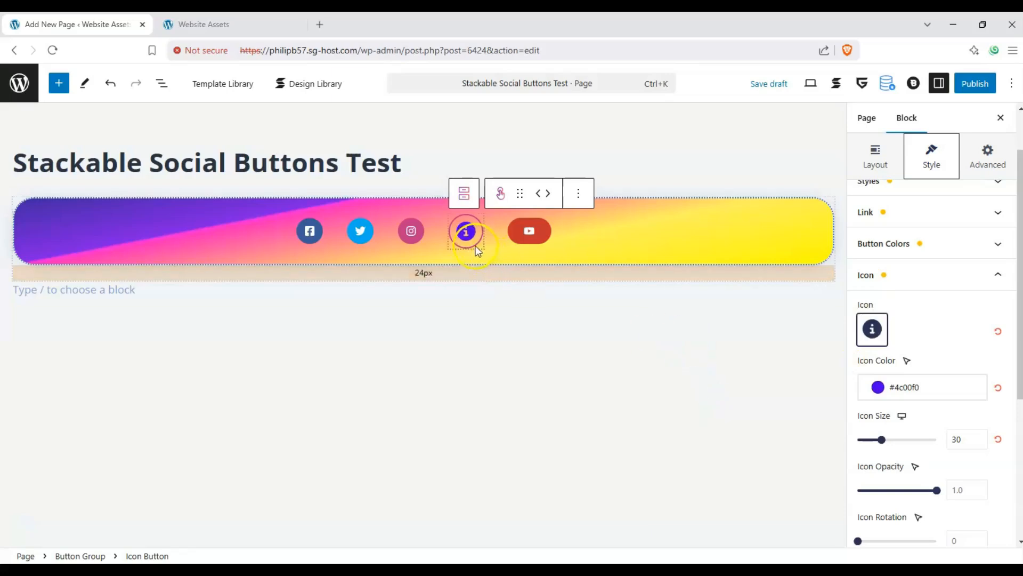
pyautogui.scroll(-2, 923, 325)
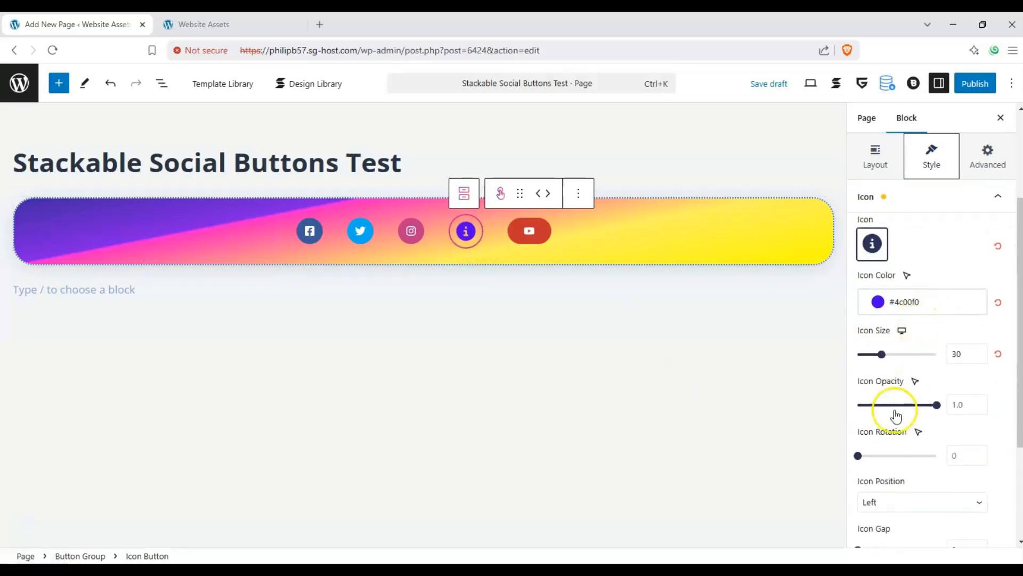
pyautogui.moveTo(858, 456); pyautogui.dragTo(872, 456)
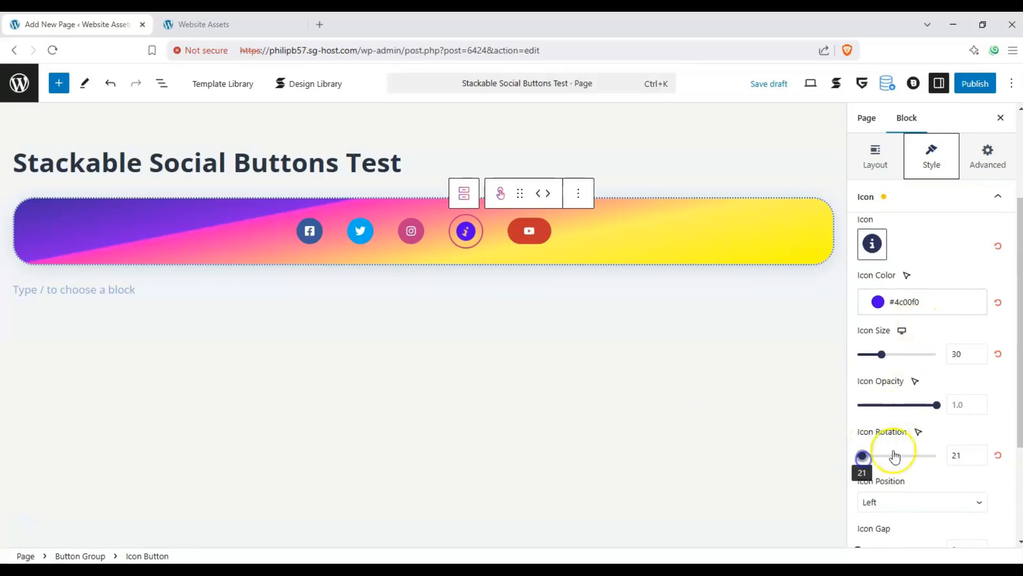
pyautogui.scroll(-4, 941, 437)
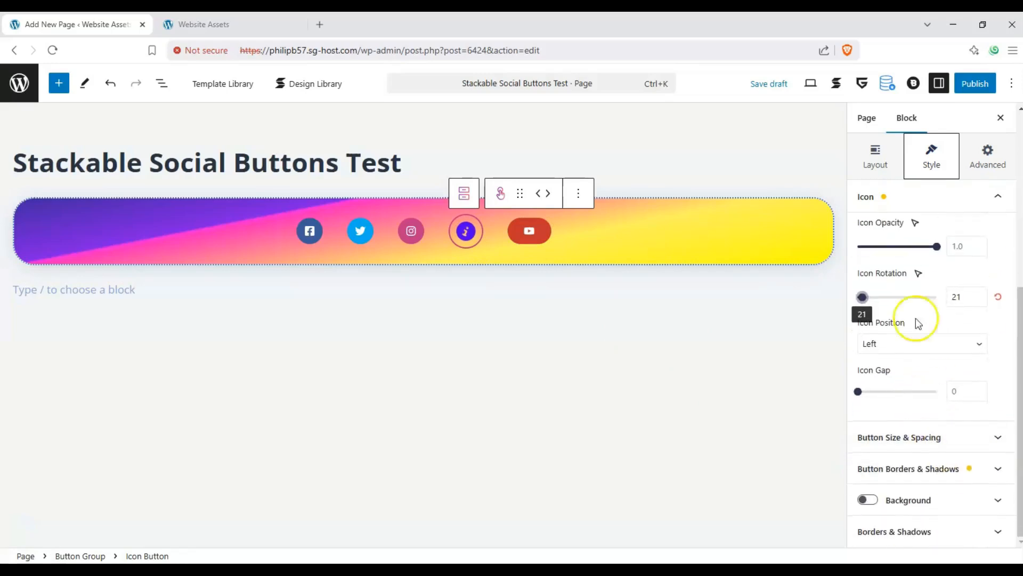
pyautogui.scroll(5, 941, 392)
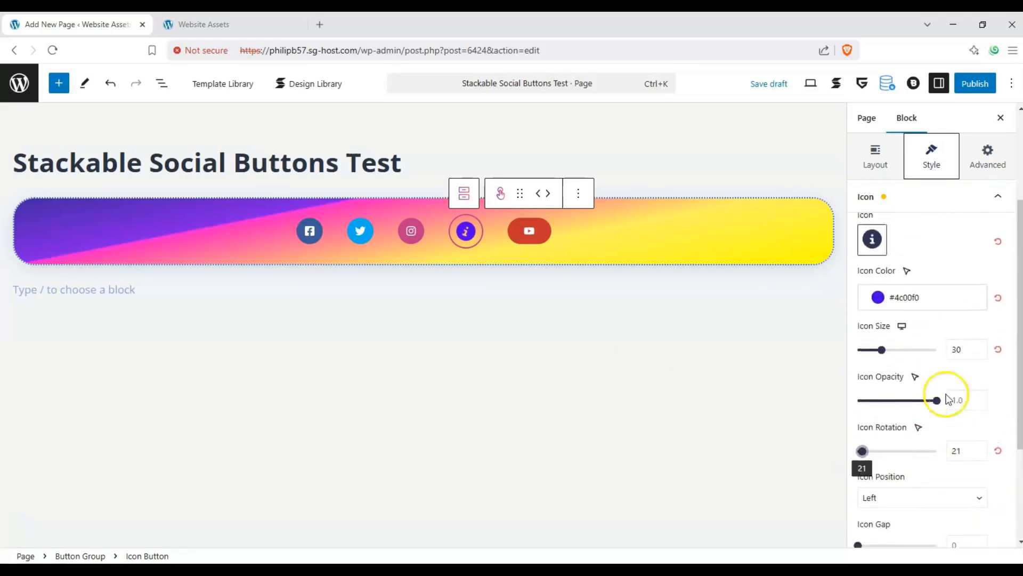
pyautogui.click(980, 193)
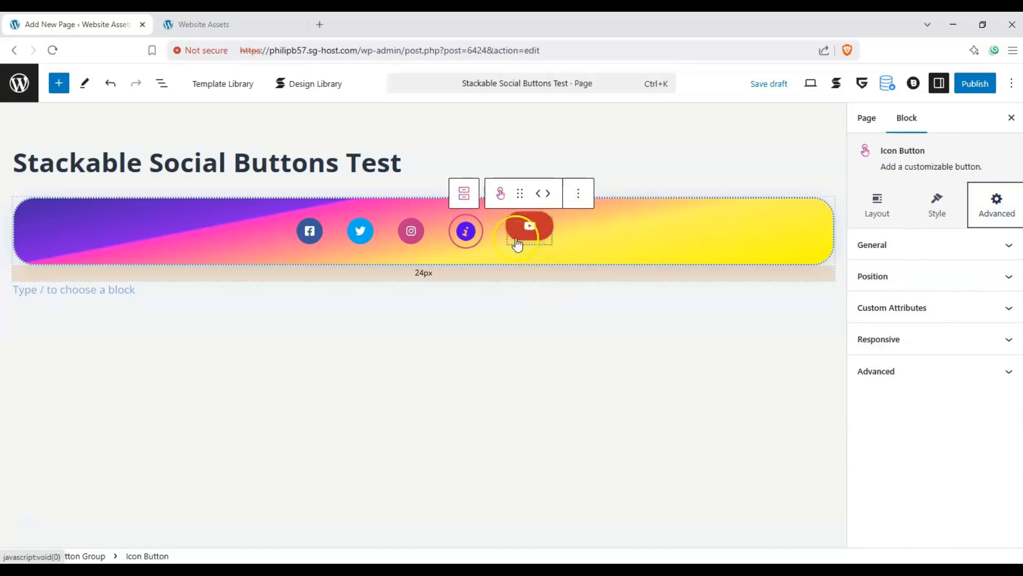
pyautogui.click(934, 205)
pyautogui.click(888, 341)
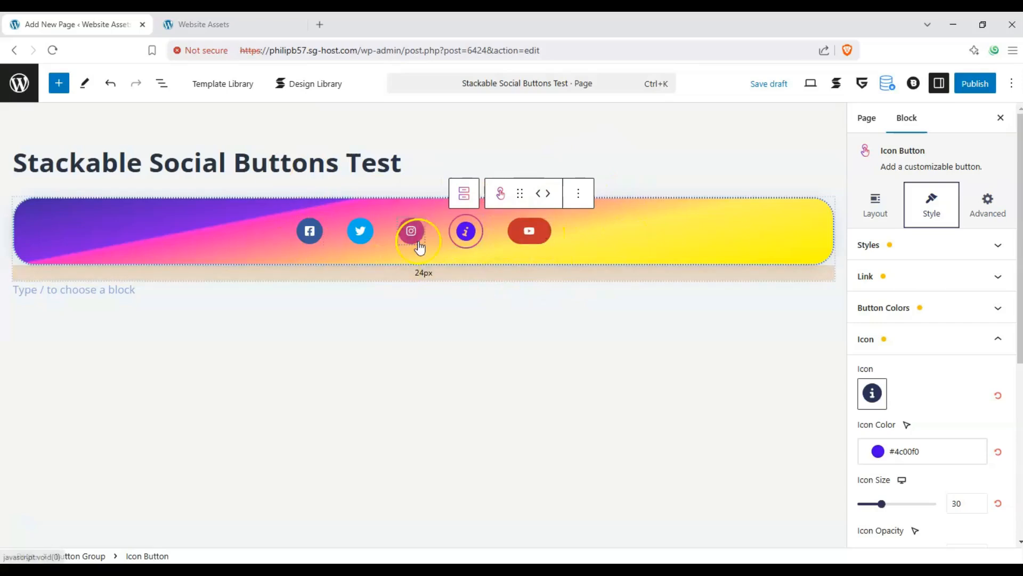
# Publish the Stackable Social Buttons Test page and open the live page at its social buttons
pyautogui.click(975, 84)
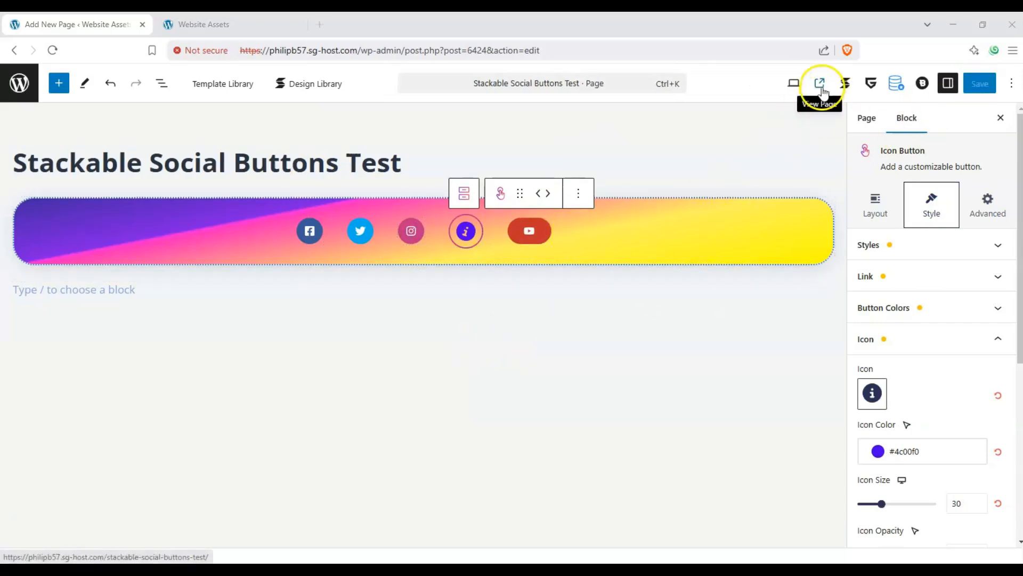
pyautogui.click(821, 85)
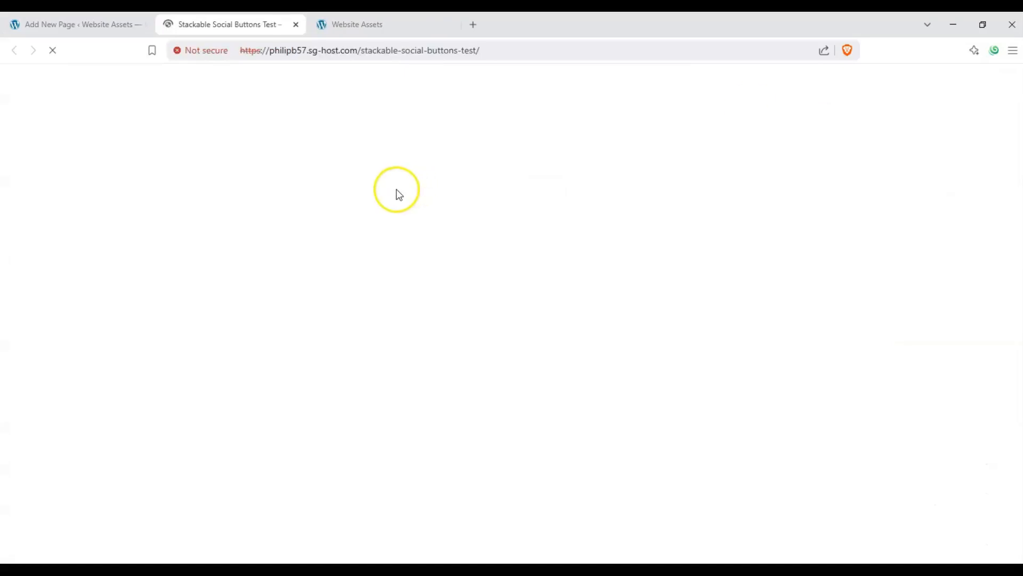
pyautogui.scroll(-2, 266, 255)
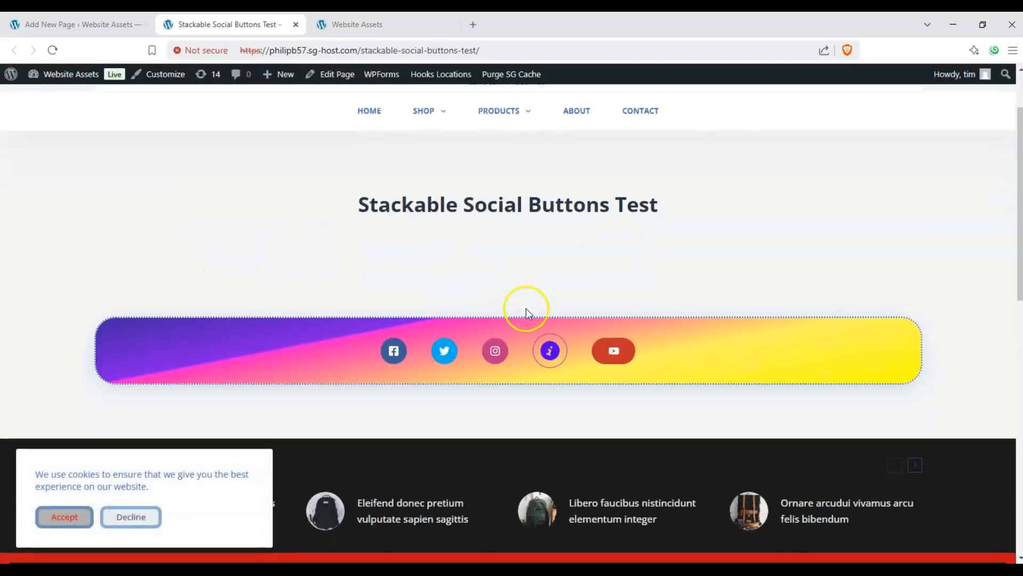
# Test the YouTube and info buttons' links on the live page, closing the YouTube tab and returning to the test page
pyautogui.click(599, 348)
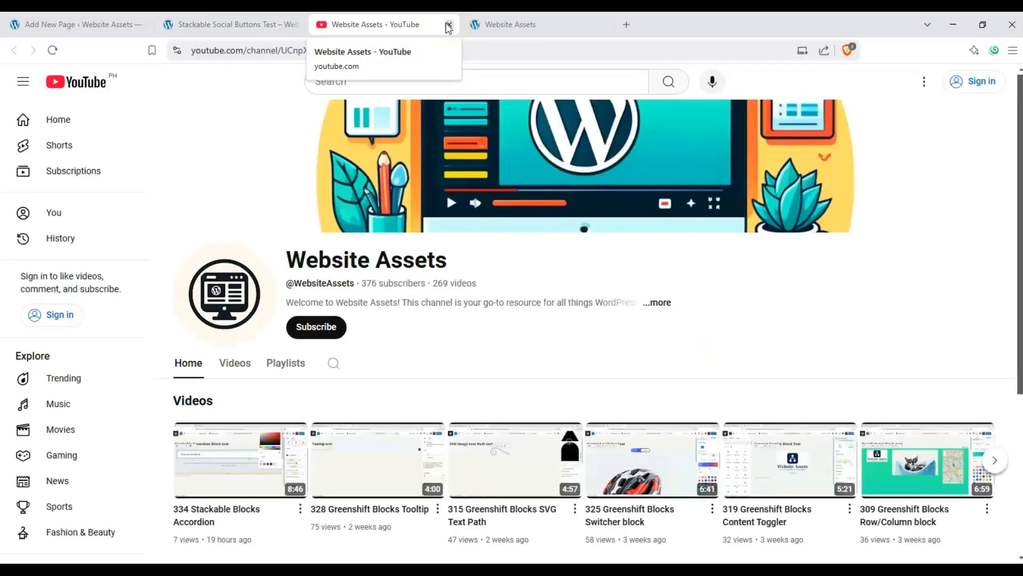
pyautogui.click(449, 25)
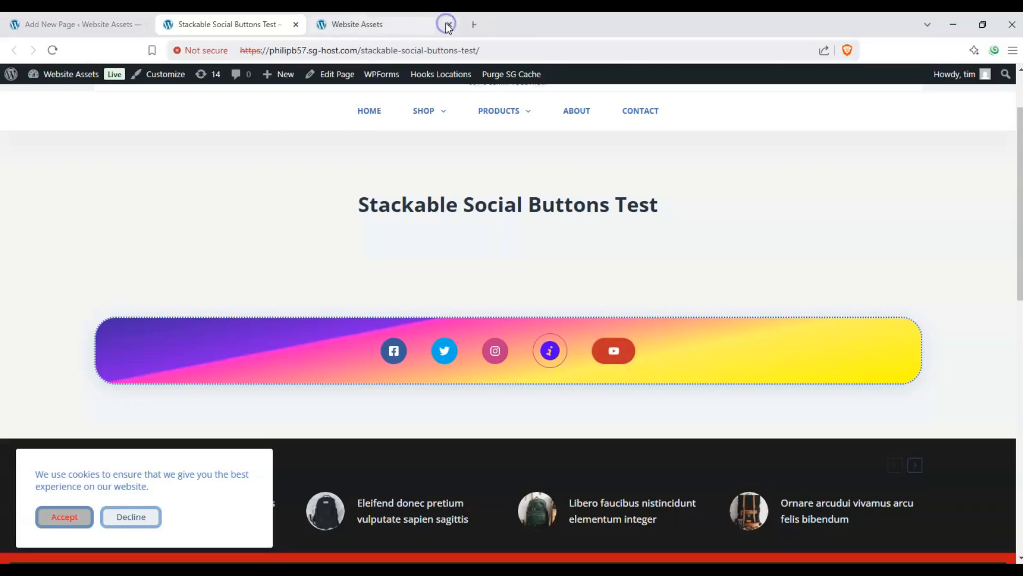
pyautogui.click(550, 351)
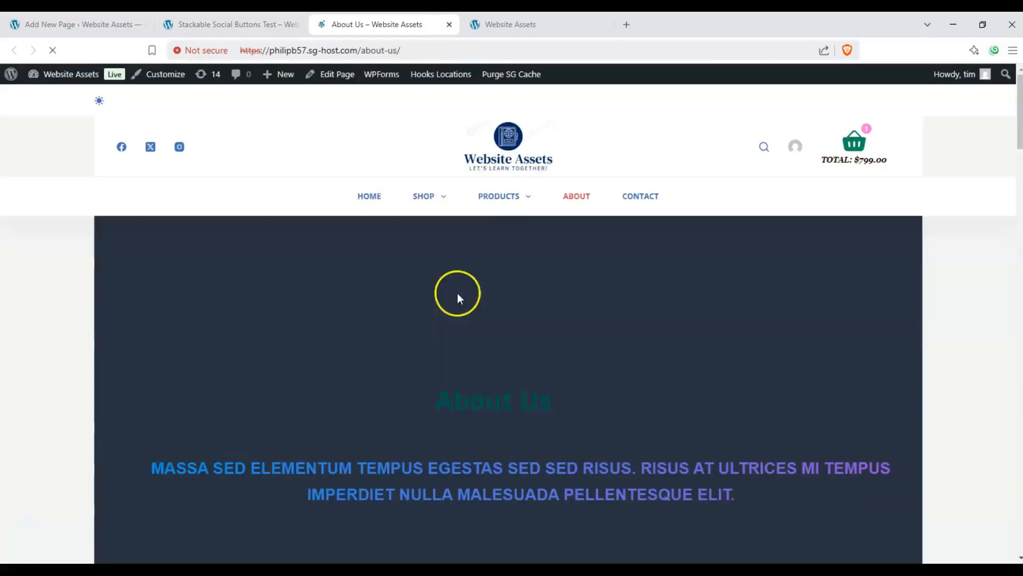
pyautogui.click(237, 23)
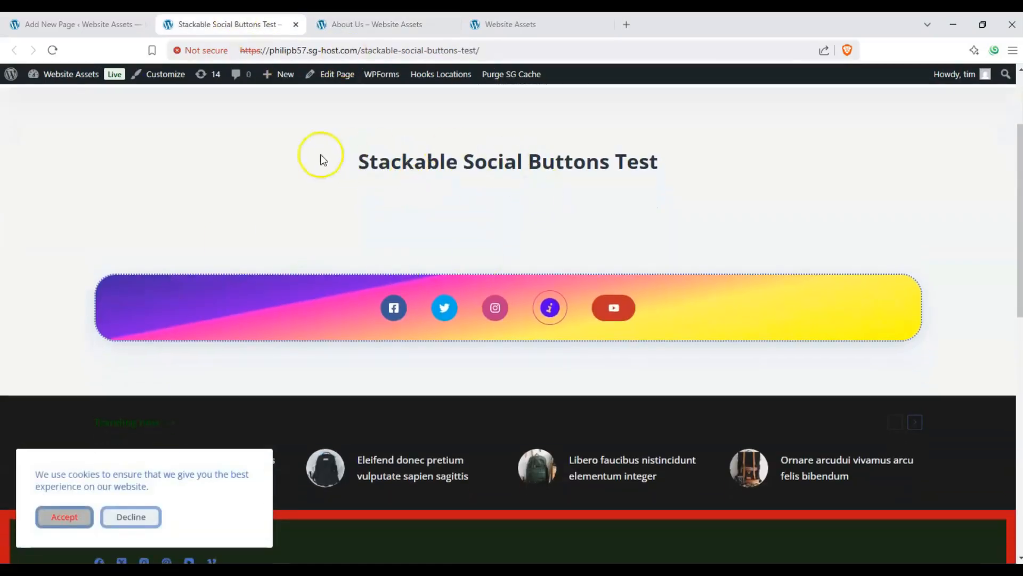
pyautogui.scroll(-1, 373, 221)
pyautogui.scroll(1, 363, 237)
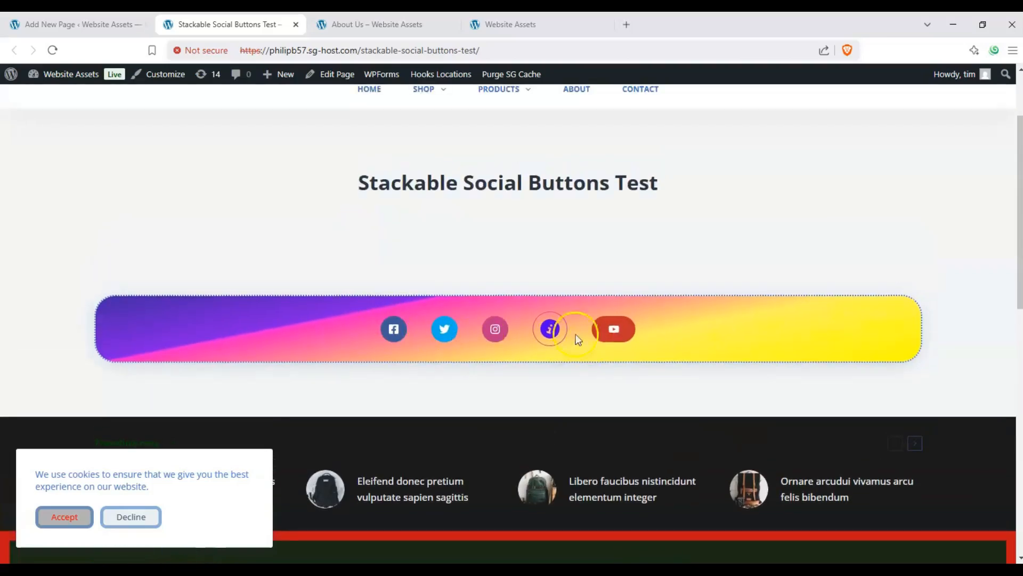
pyautogui.scroll(-2, 437, 285)
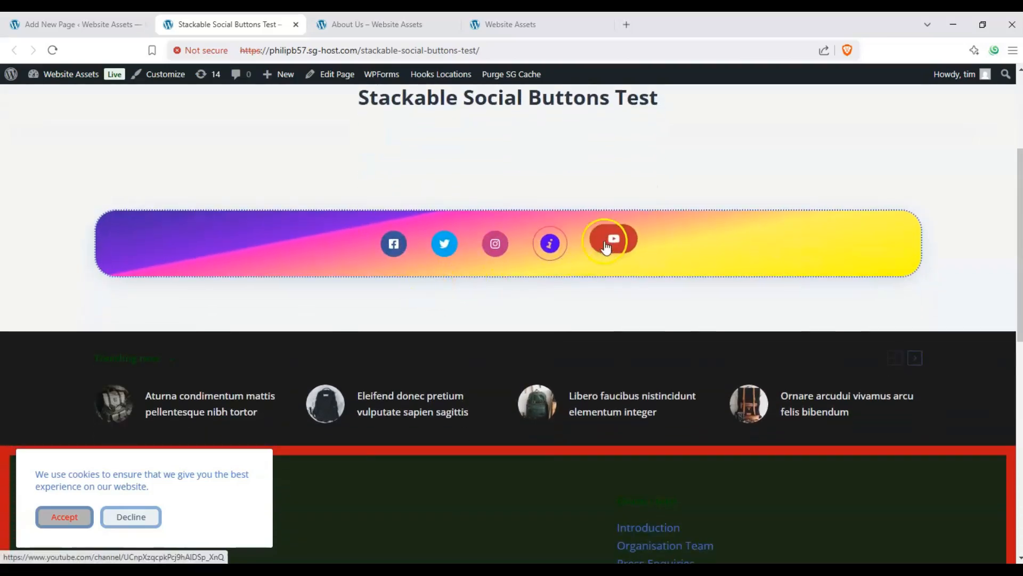
pyautogui.scroll(1, 533, 253)
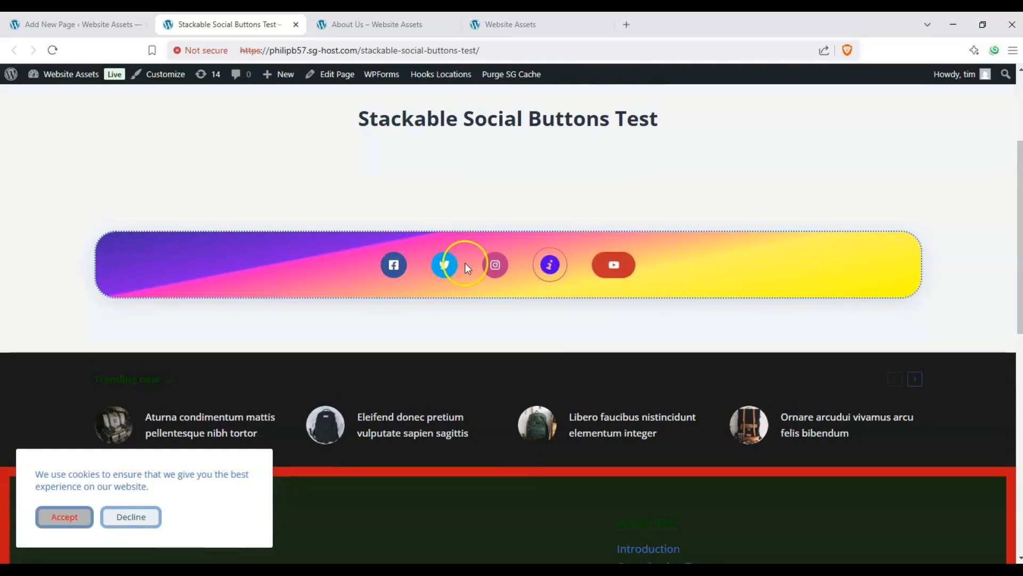
pyautogui.scroll(2, 469, 293)
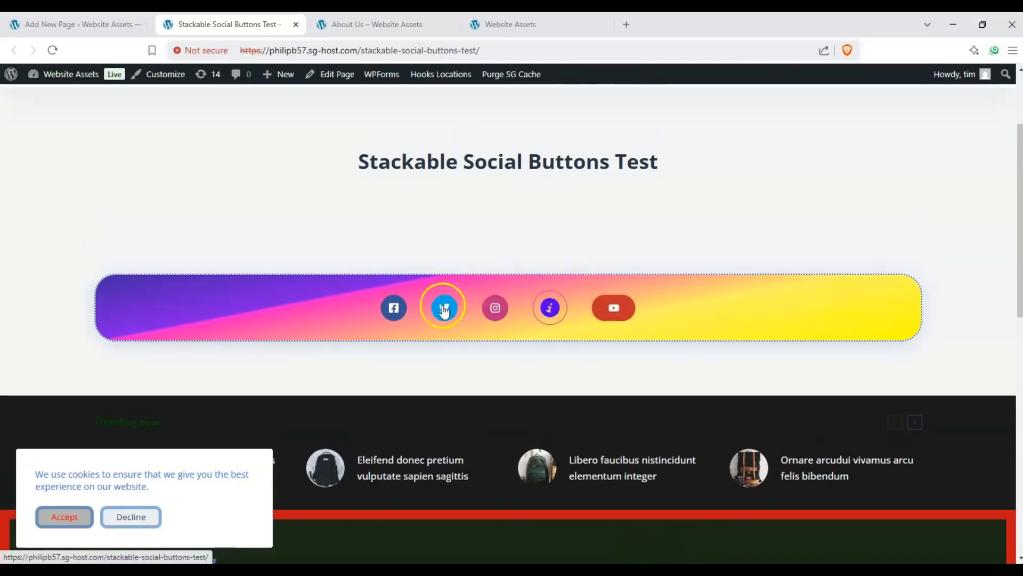